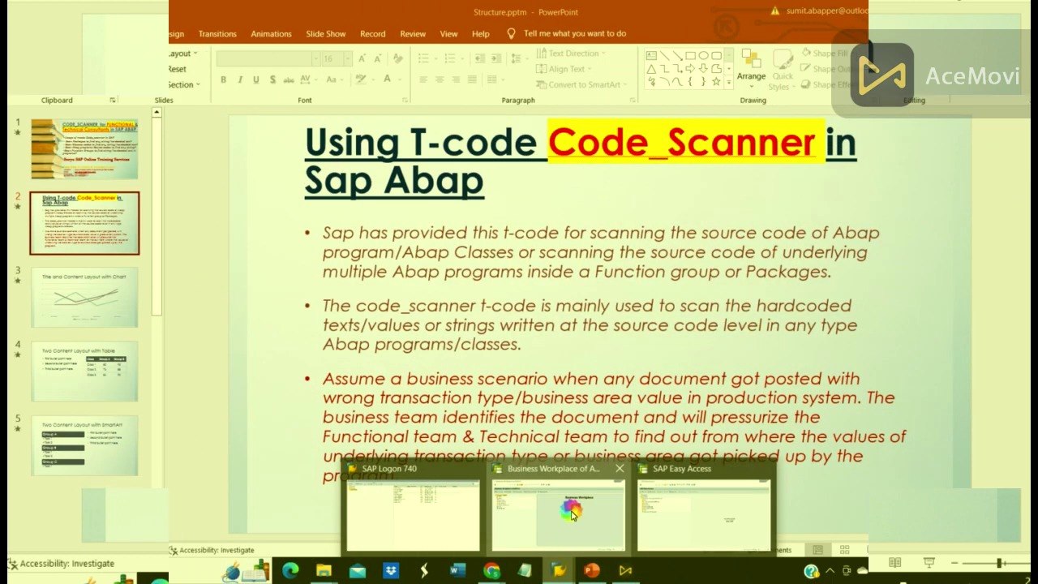
From the Business Workplace, run /ncode_scanner to reach the ABAP Search selection screen
left_click(572, 514)
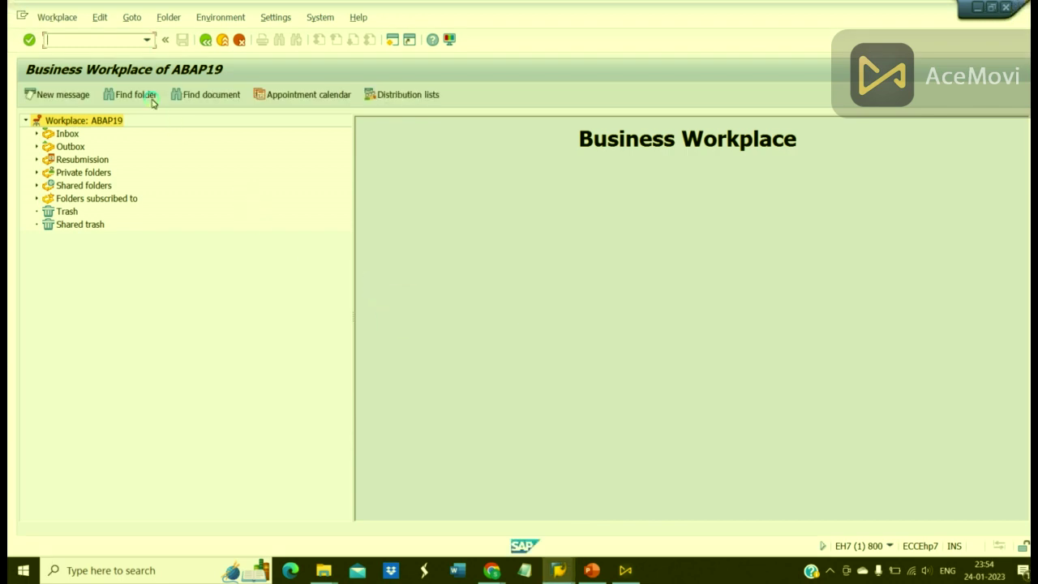
type("/")
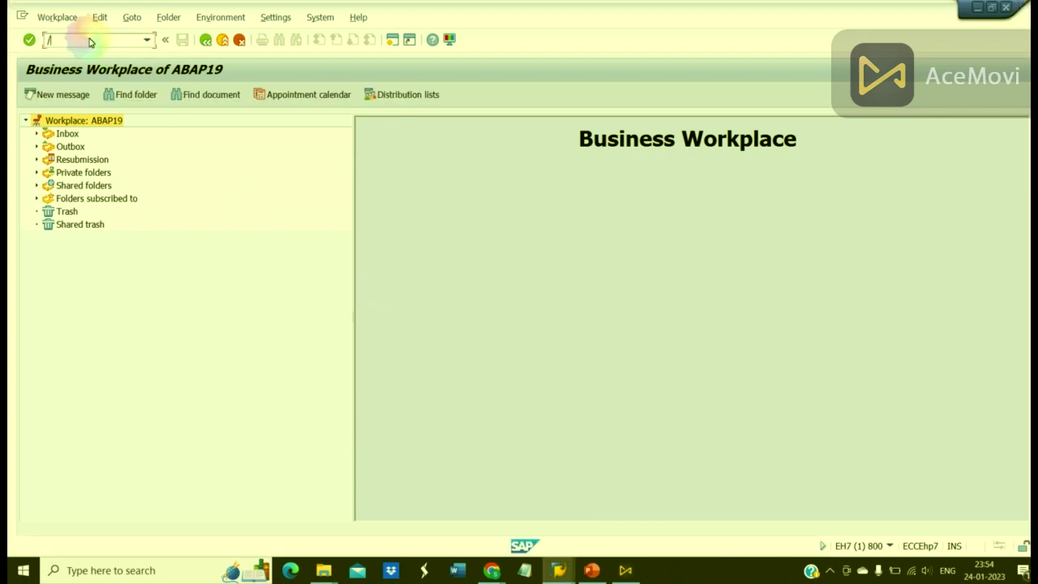
type("nc")
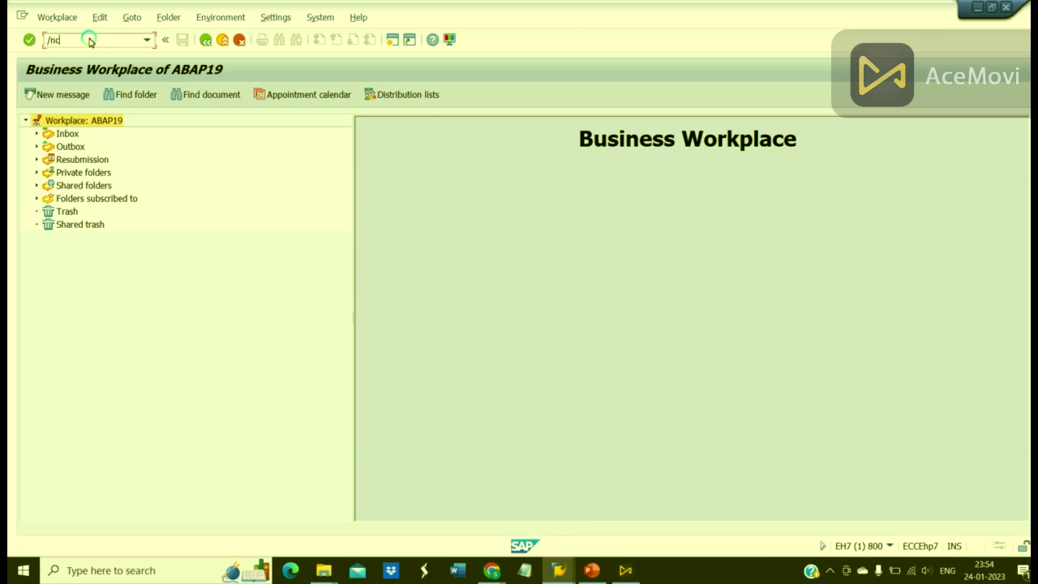
type("ode_scanner")
key("Return")
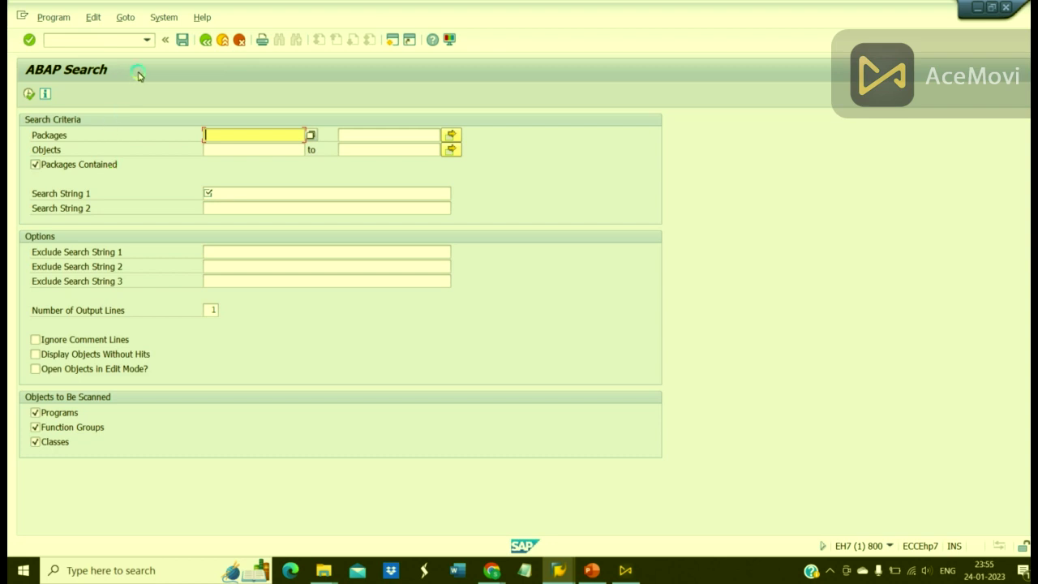
Open report AFX_CODE_SCANNER's source in the ABAP Editor via System > Status
left_click(162, 17)
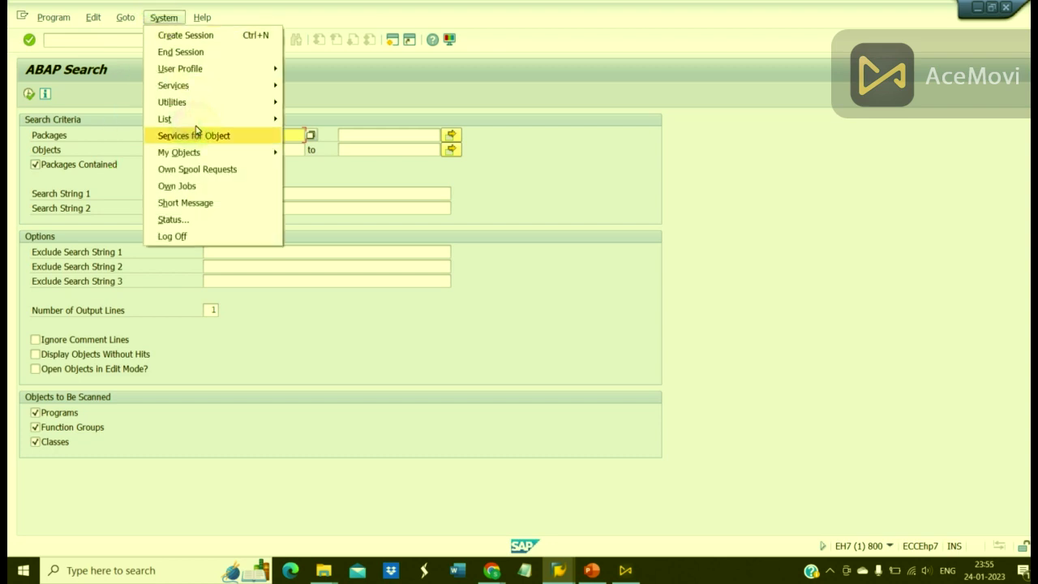
left_click(170, 219)
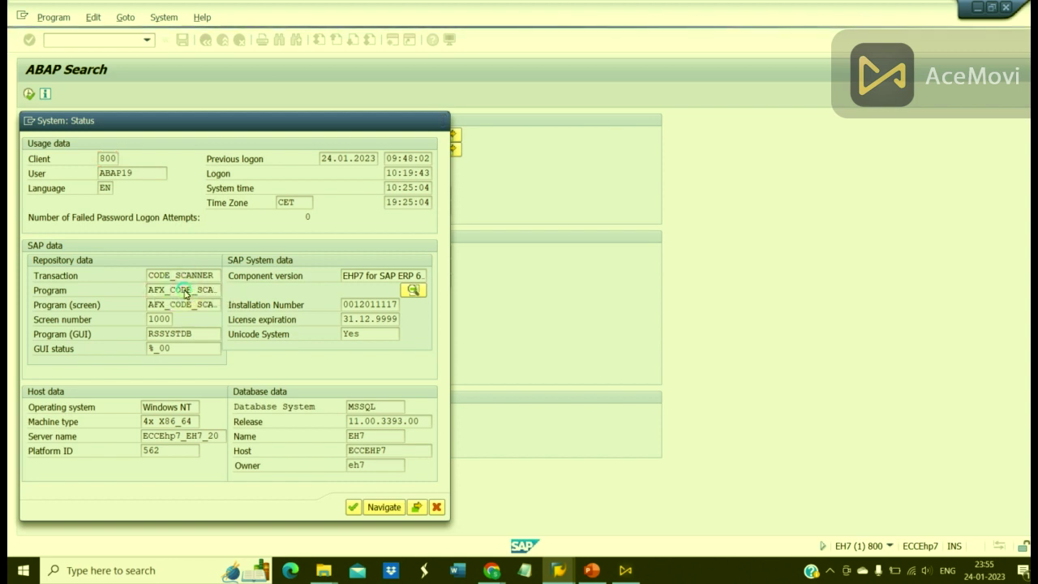
key("Return")
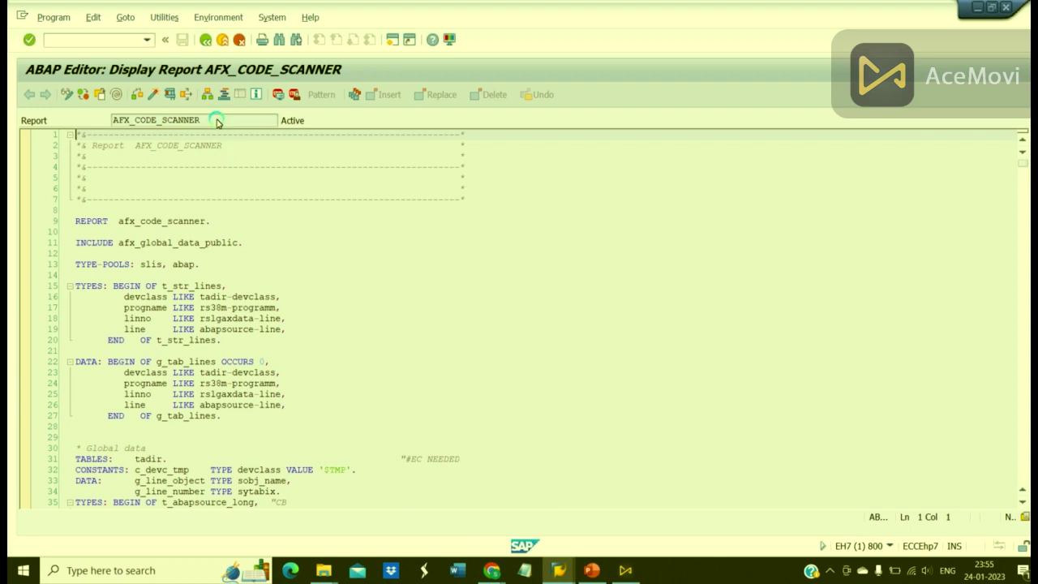
Select the report name AFX_CODE_SCANNER, page down to line 107, then go back to the status details
left_click(217, 122)
key("shift+Left")
key("shift+Left")
key("shift+Left")
key("shift+Left")
key("shift+Left")
key("shift+Left")
key("shift+Left")
key("shift+Left")
key("shift+Left")
key("shift+Left")
key("shift+Left")
key("shift+Left")
key("shift+Left")
key("shift+Left")
key("shift+Left")
key("shift+Left")
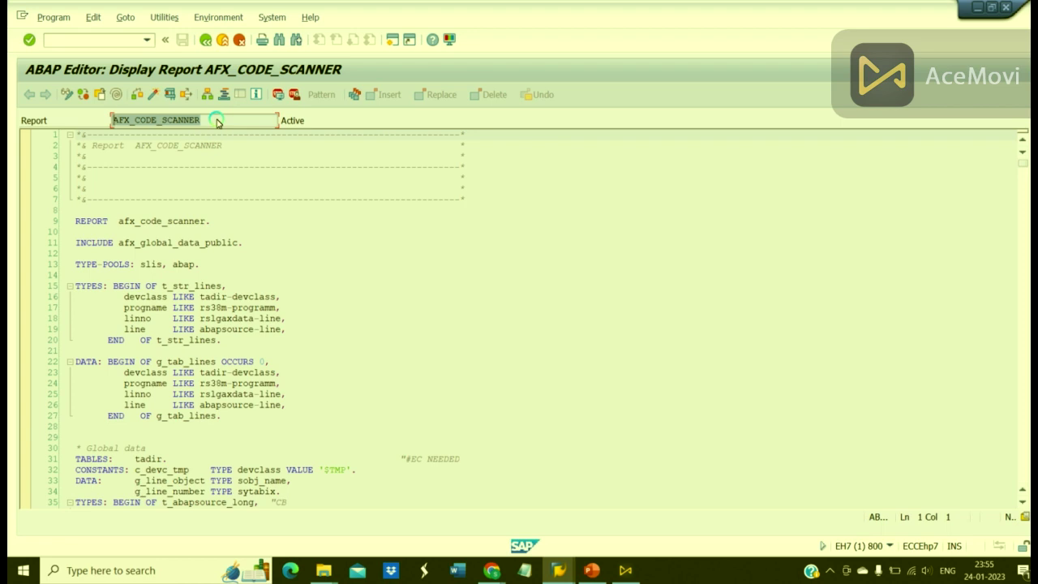
left_click(362, 289)
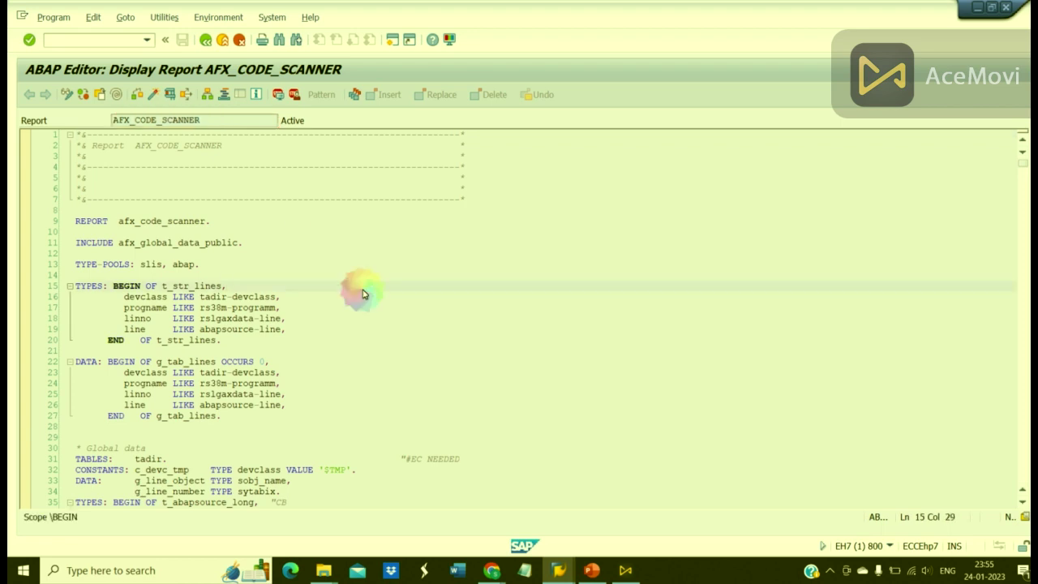
key("Page_Down")
key("Page_Down")
key("Page_Down")
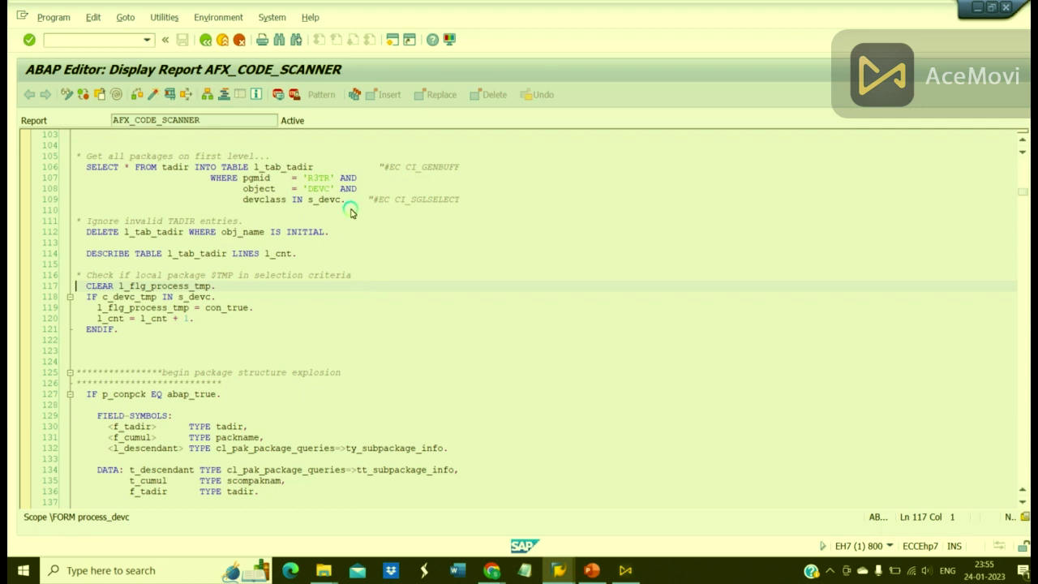
left_click(327, 177)
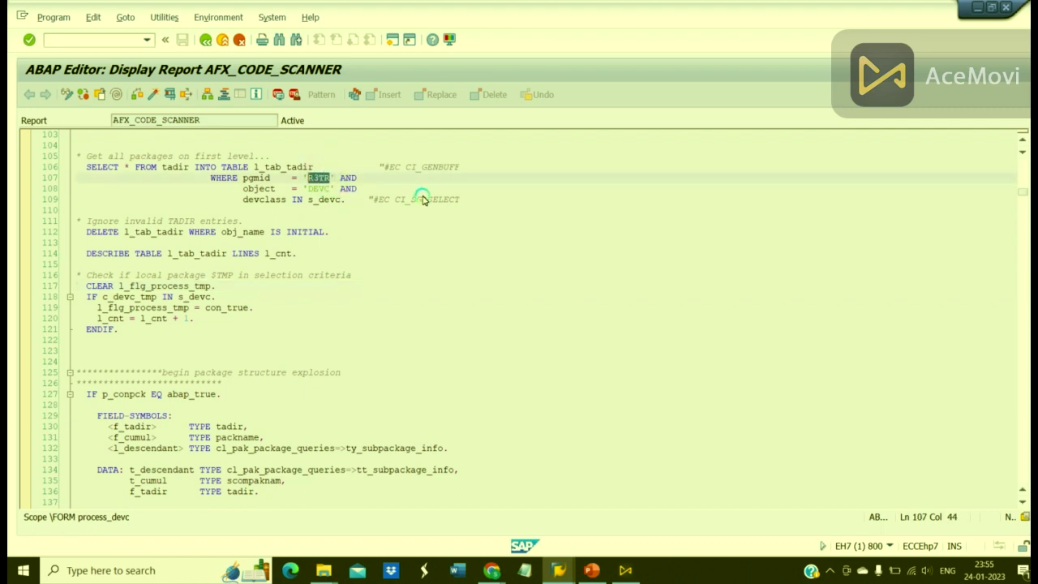
left_click(208, 40)
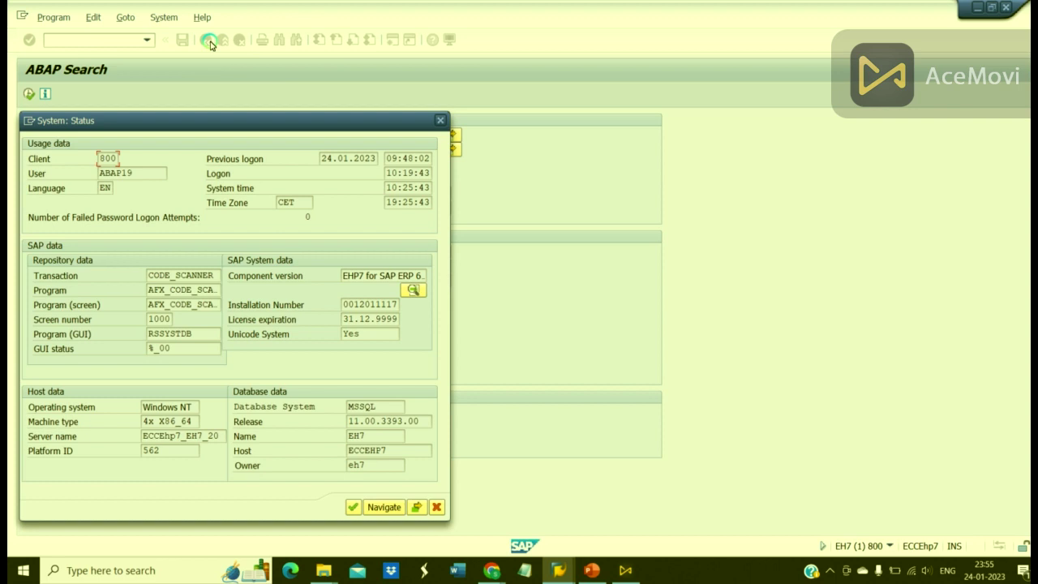
Close the status details, reopen System > Status and open AFX_CODE_SCANNER from the Program field
left_click(438, 119)
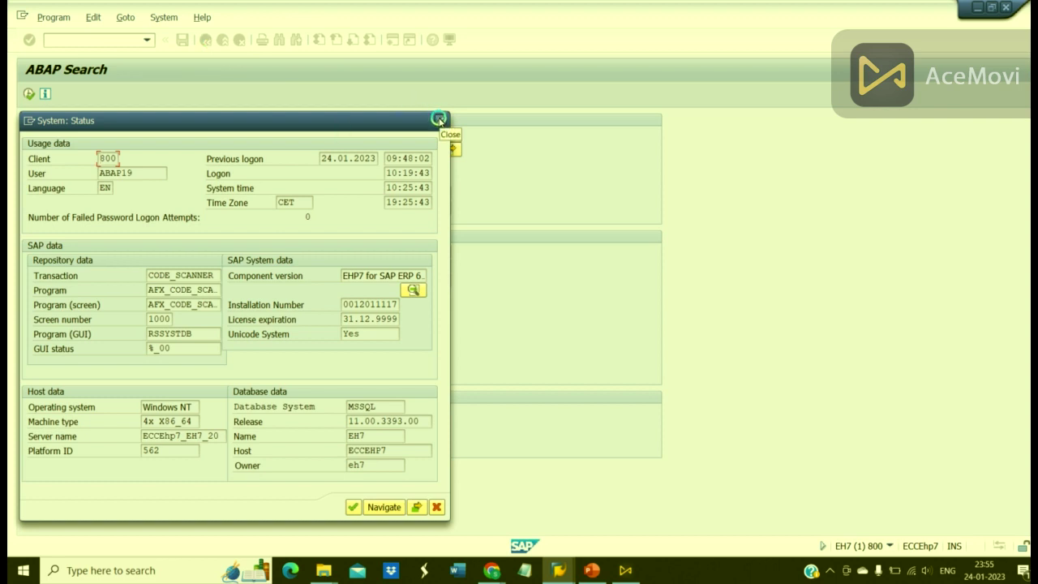
left_click(438, 119)
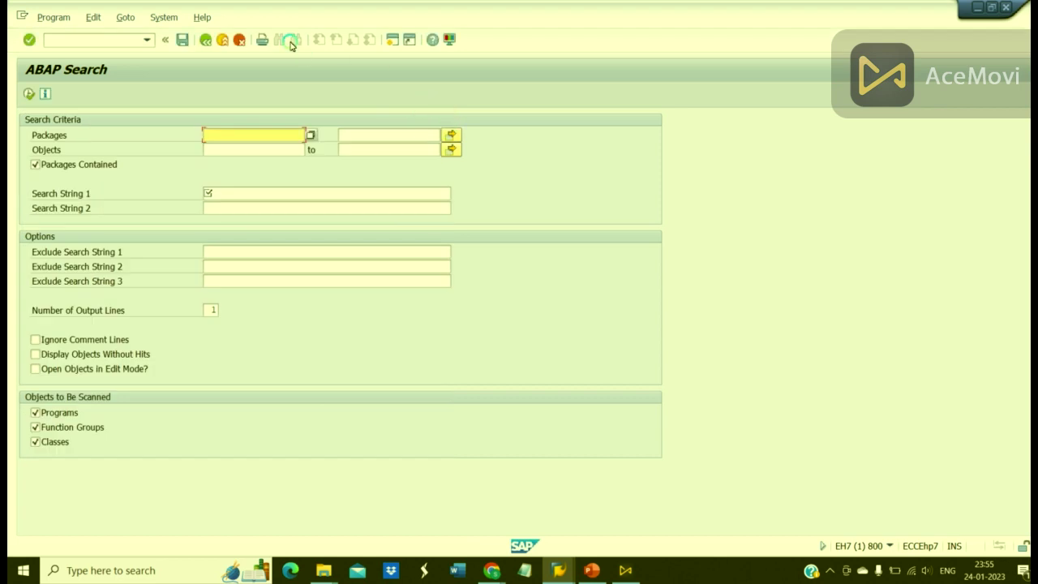
left_click(165, 17)
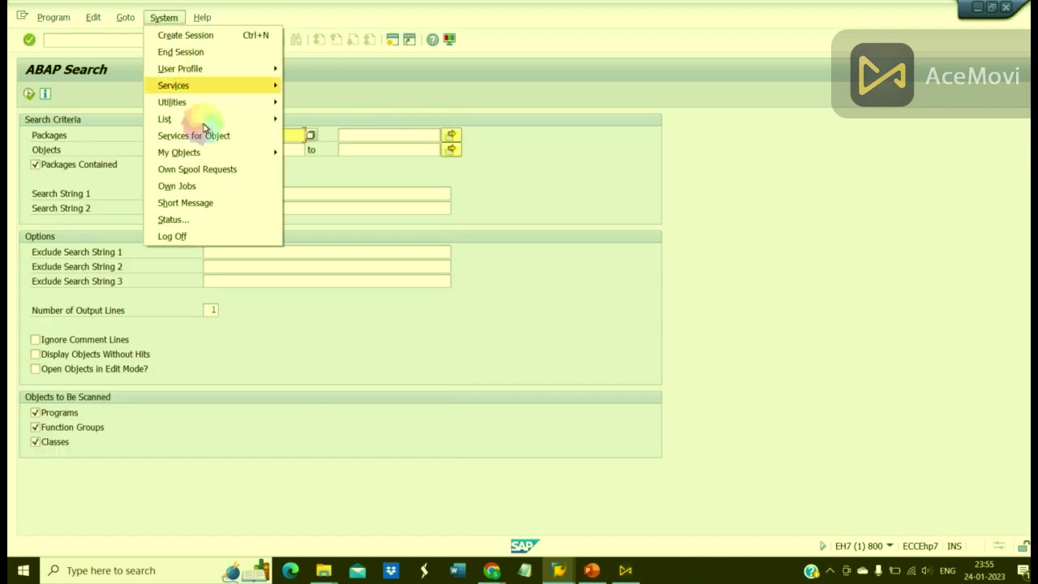
left_click(202, 220)
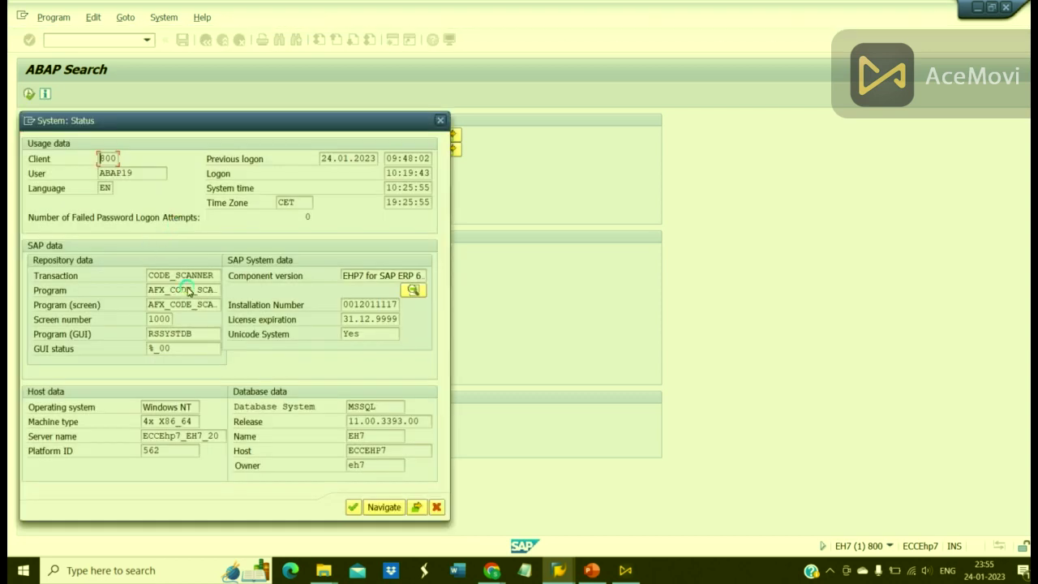
left_click(188, 292)
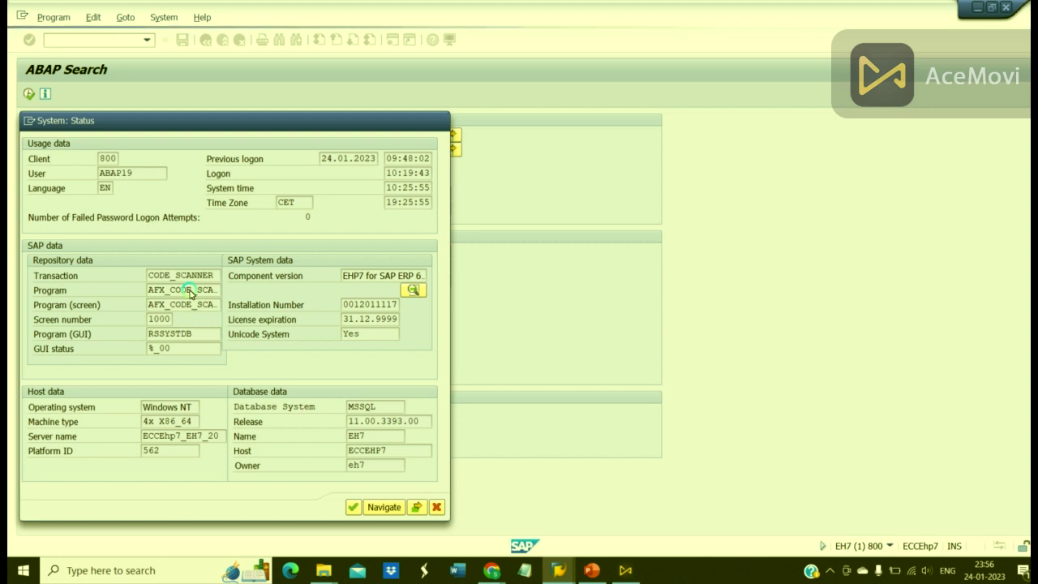
double_click(188, 290)
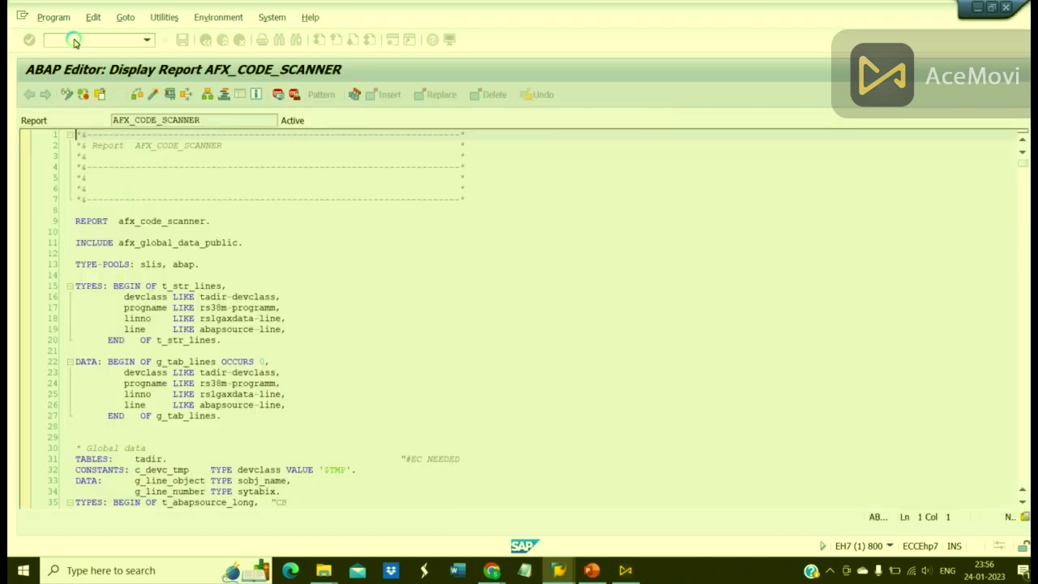
Check AFX_CODE_SCANNER's attributes (package AFX_GLOBAL), then execute the report to reach its selection screen
left_click(92, 18)
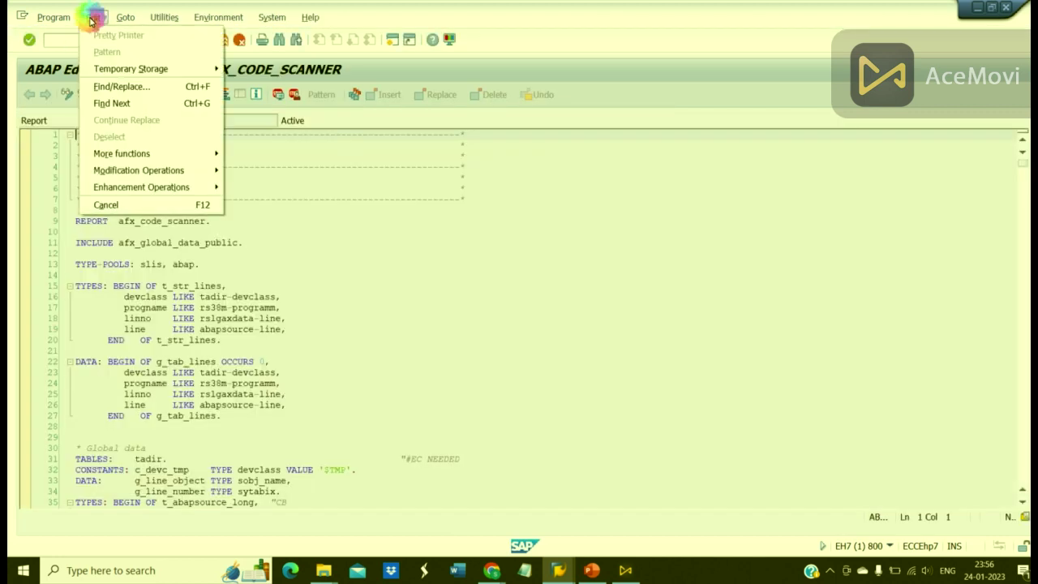
left_click(116, 19)
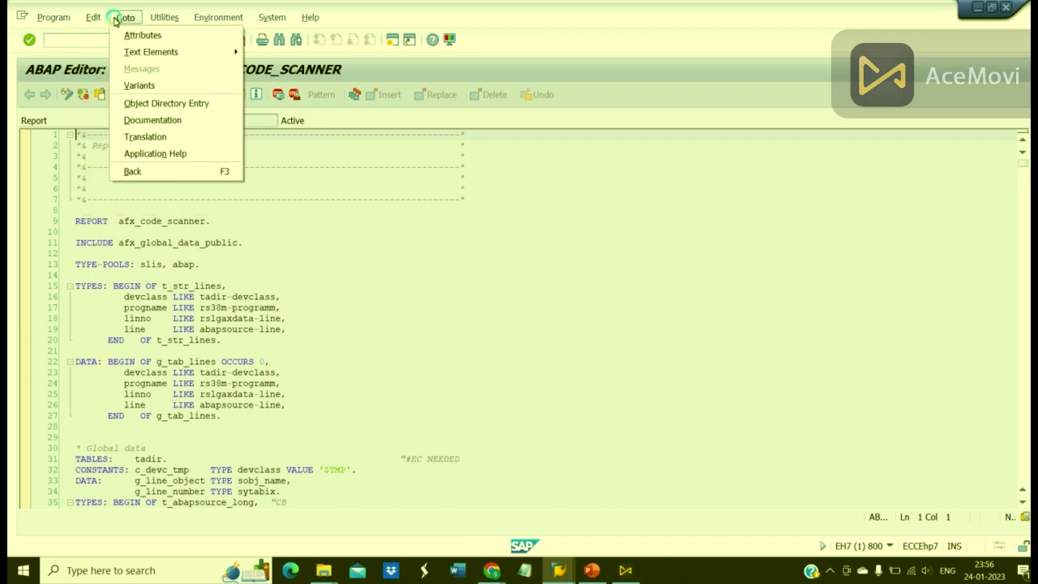
left_click(134, 35)
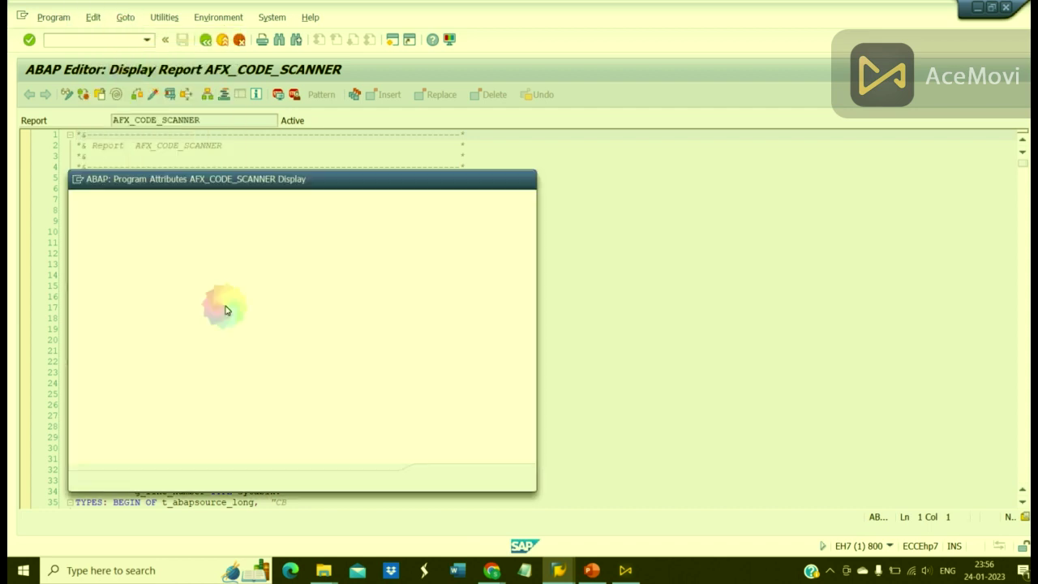
left_click(260, 383)
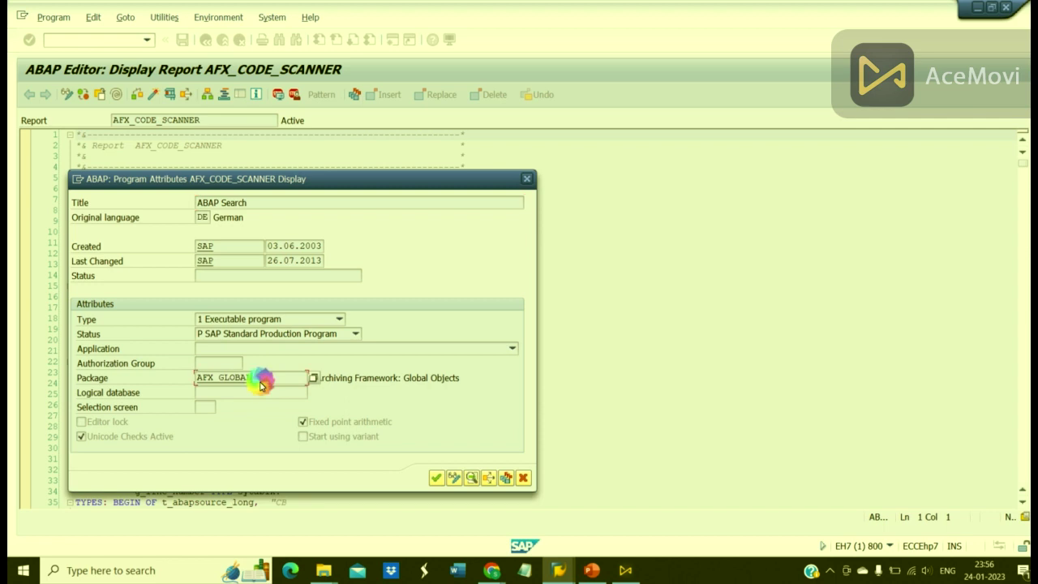
double_click(261, 386)
key("ctrl+c")
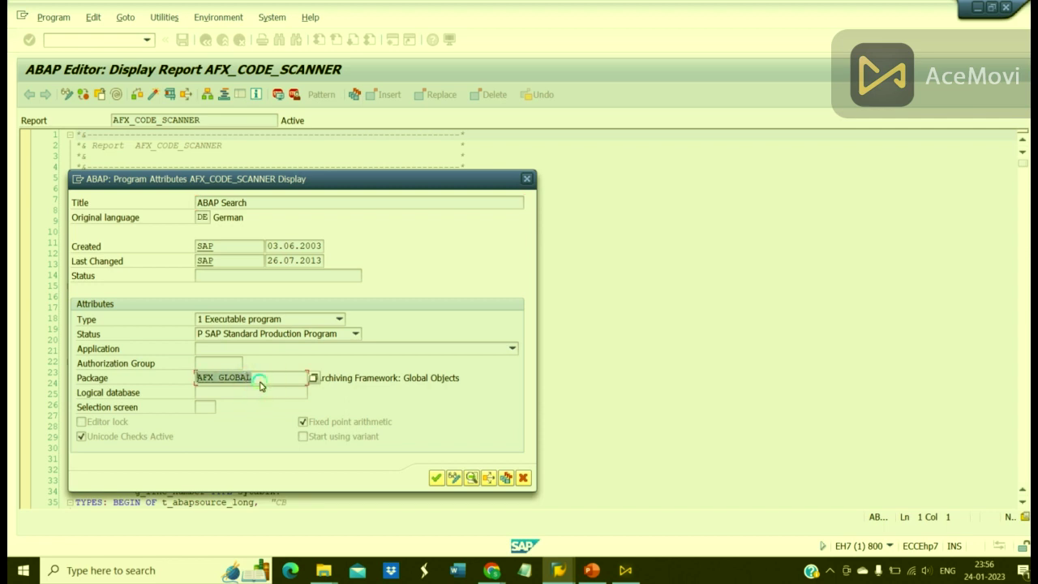
left_click(262, 385)
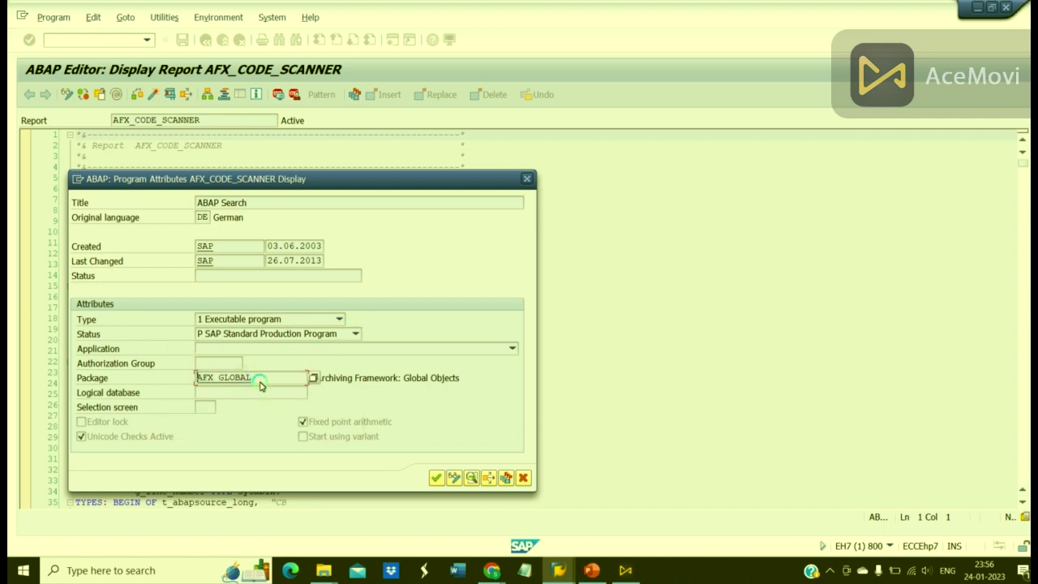
left_click(528, 179)
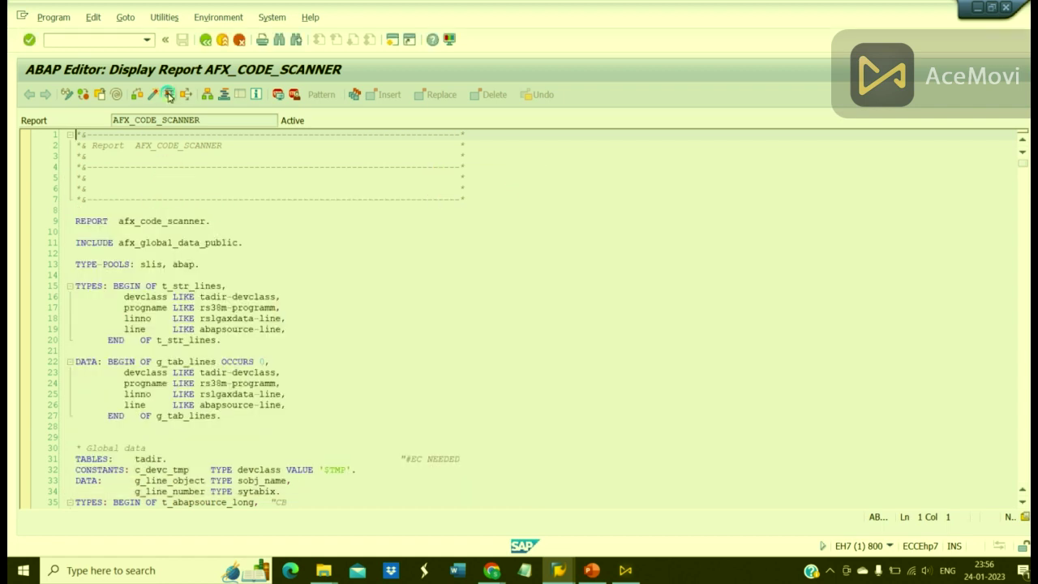
left_click(169, 95)
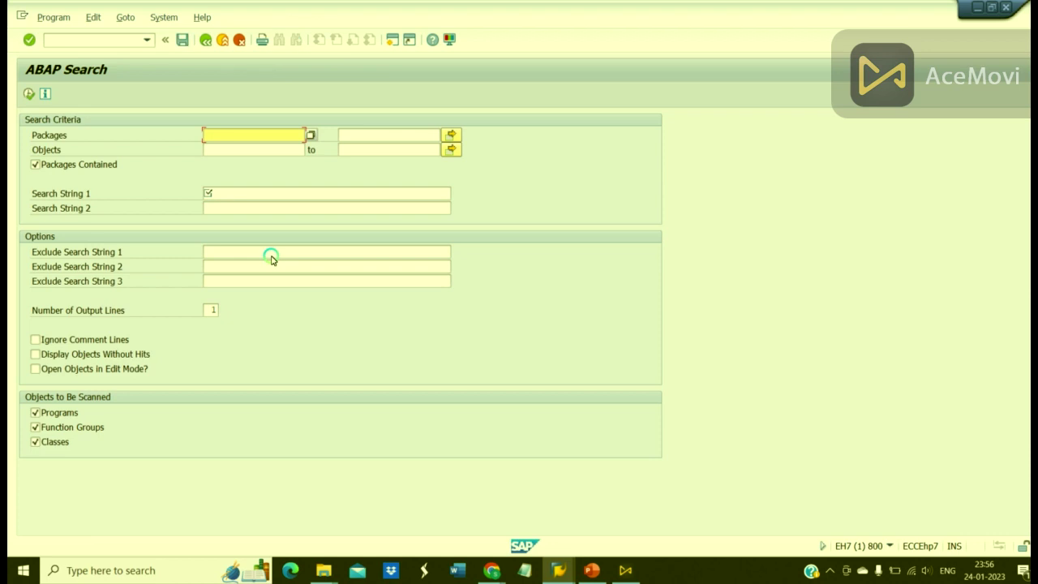
Search package AFX_GLOBAL, objects A*, for R3TR, with Function Groups and Classes unchecked
key("ctrl+v")
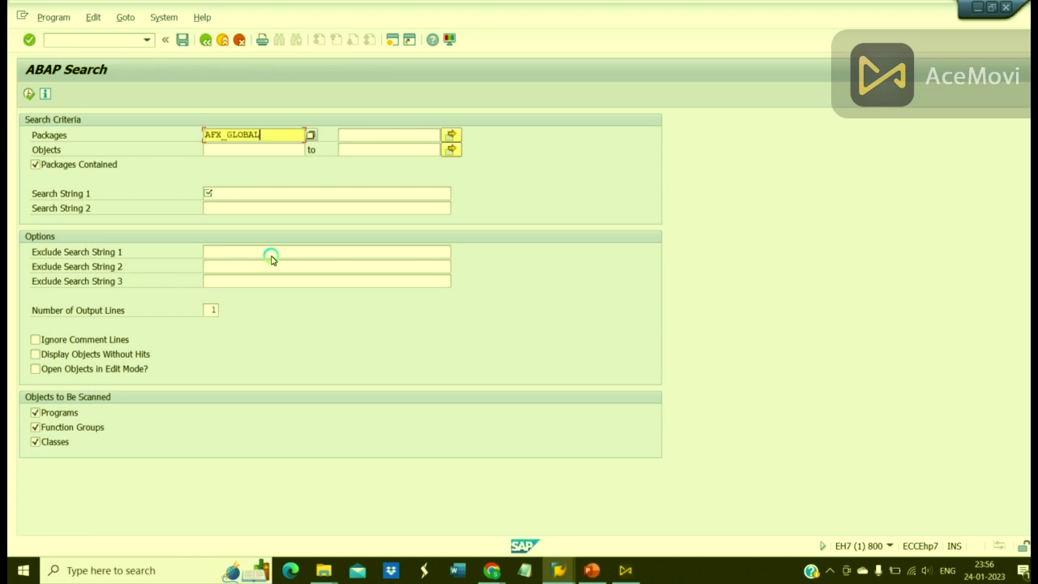
left_click(240, 151)
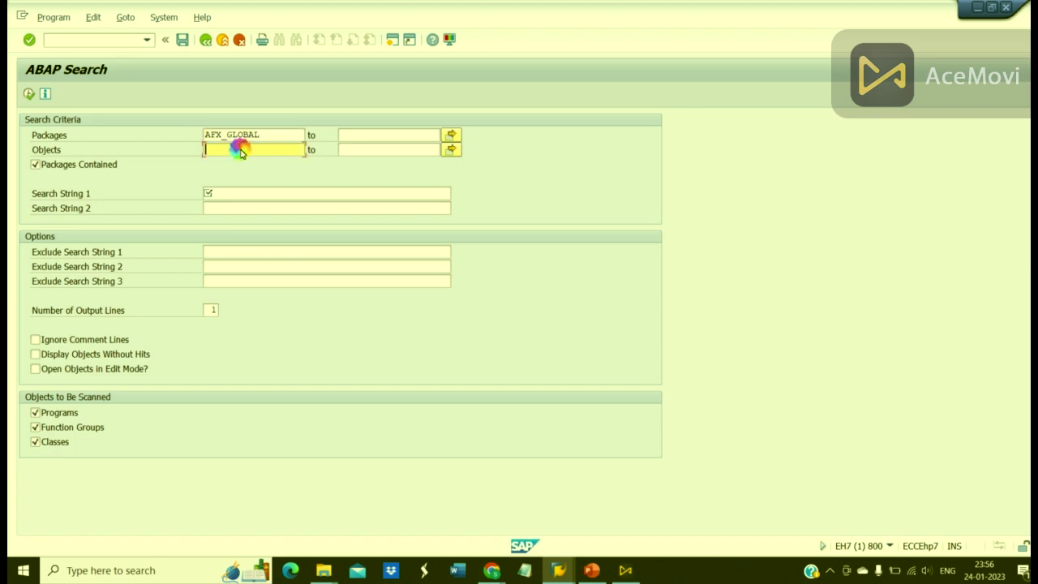
type("A")
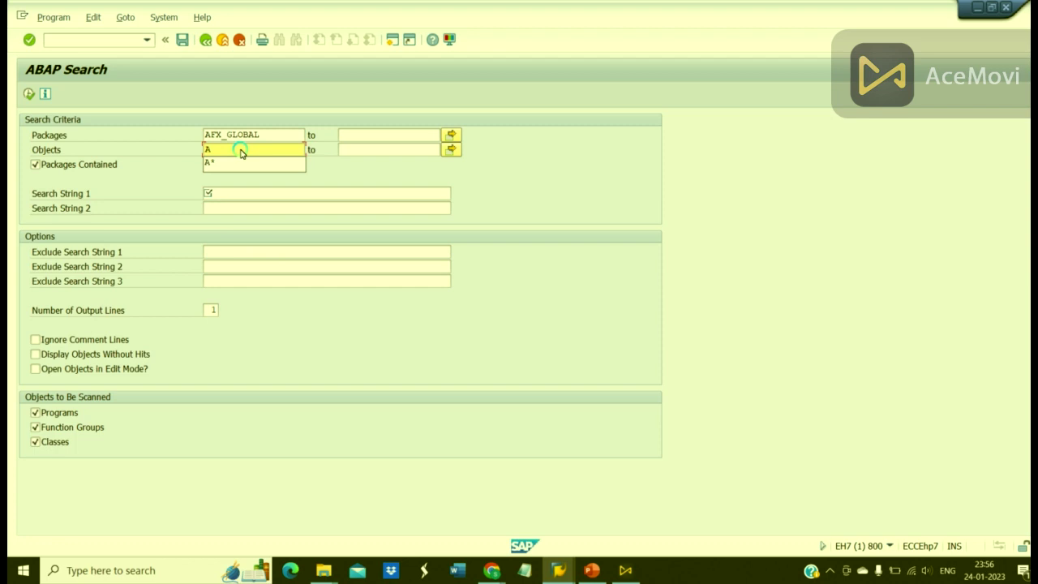
type("*")
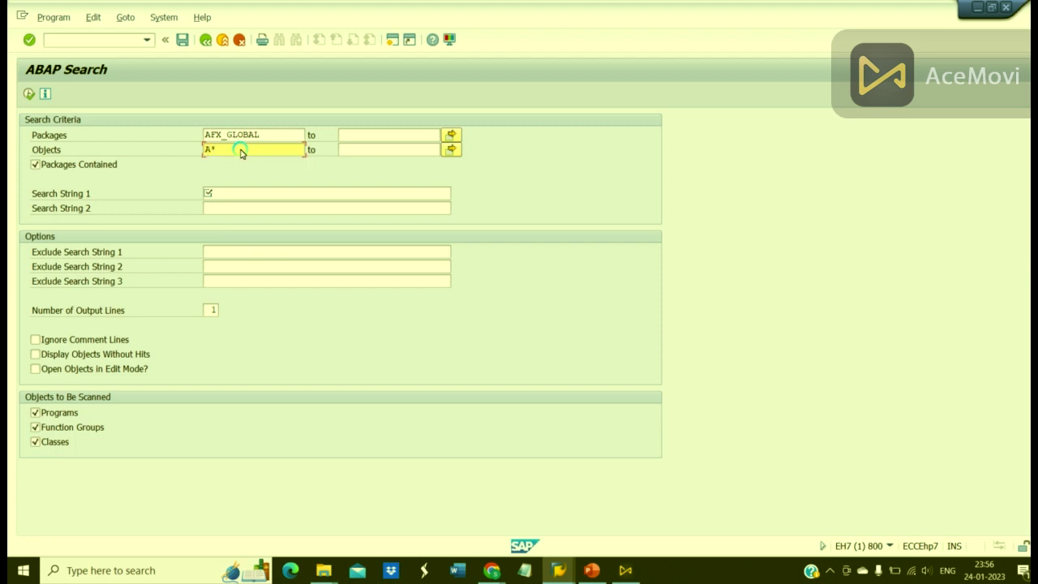
left_click(249, 195)
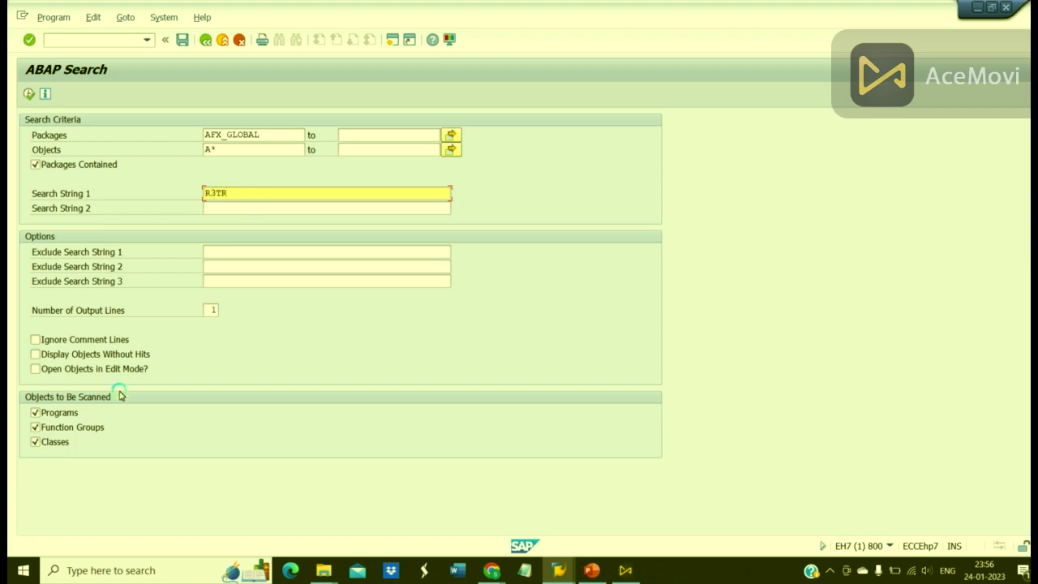
left_click(68, 431)
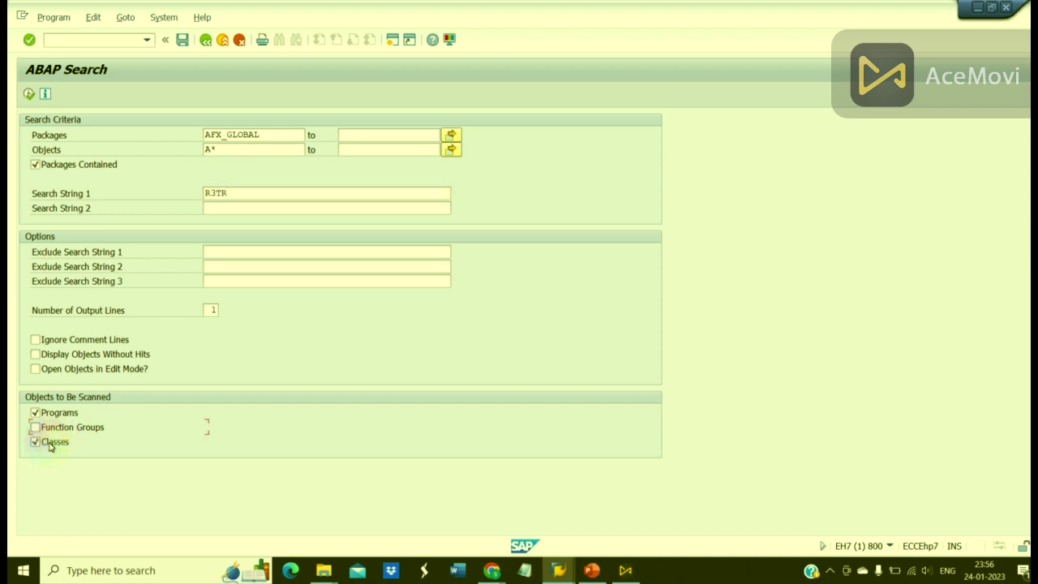
left_click(47, 442)
left_click(223, 227)
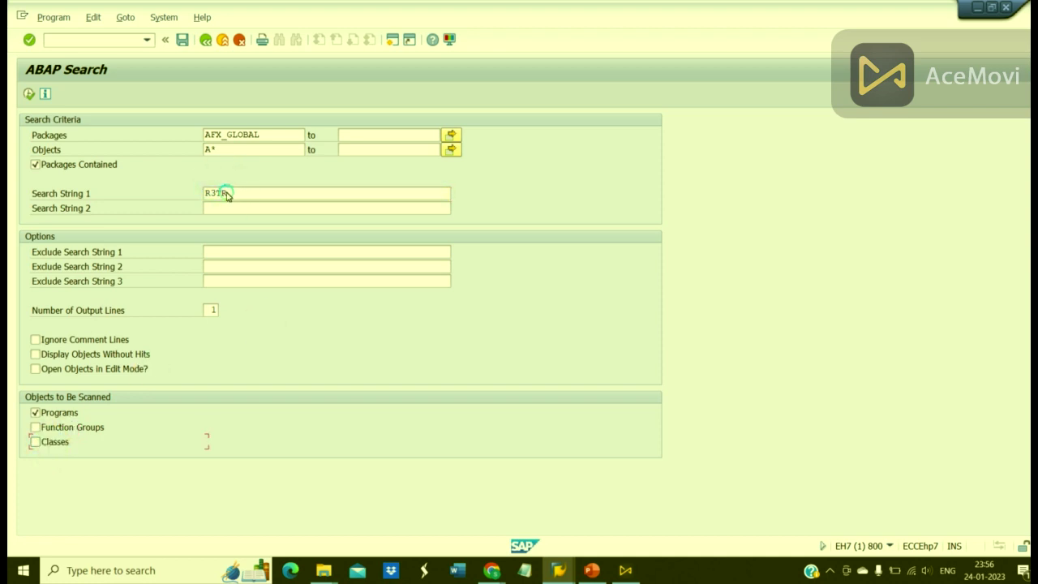
left_click(232, 195)
Execute the search to list ten R3TR hits in AFX_CODE_SCANNER, lines 107–874
left_click(28, 95)
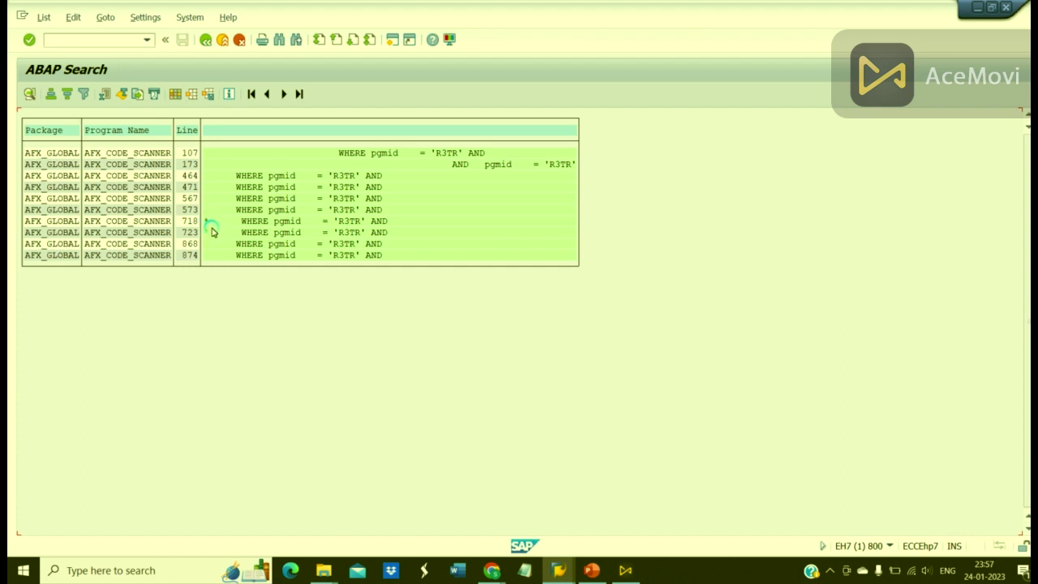
Rerun the R3TR search with Ignore Comment Lines ticked, then return to the criteria
left_click(206, 40)
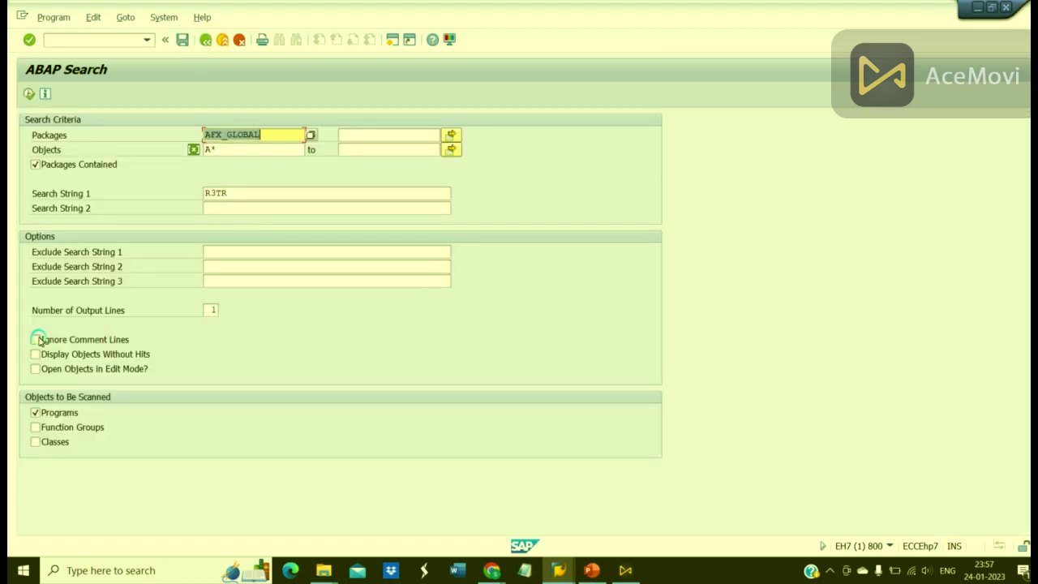
left_click(37, 340)
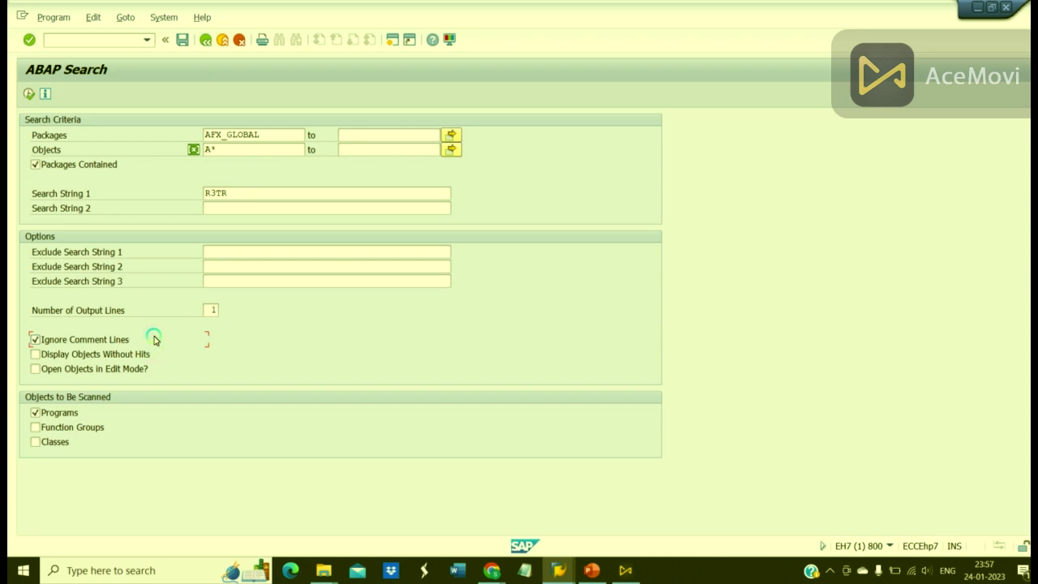
left_click(30, 95)
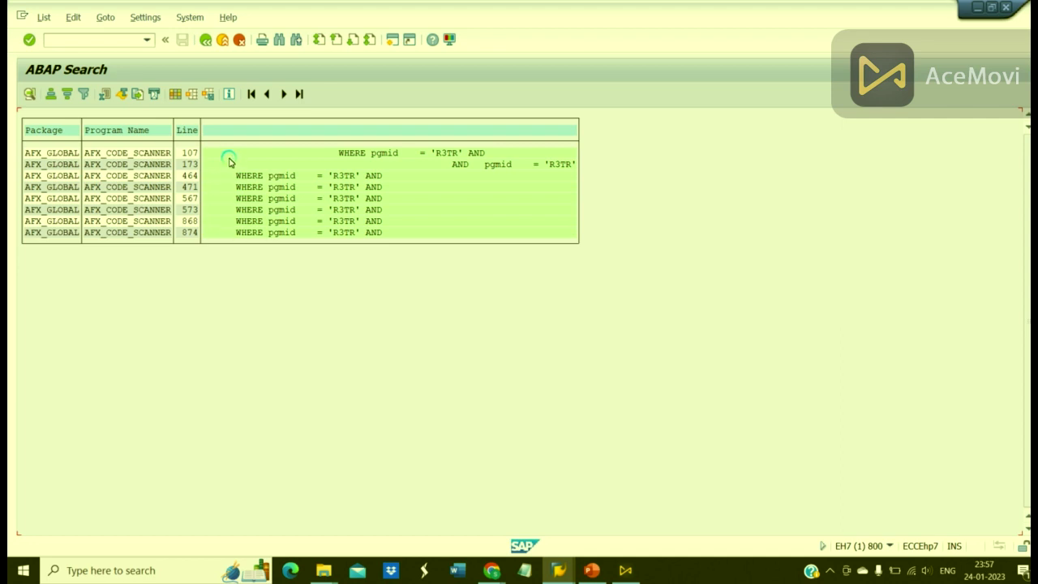
left_click(207, 41)
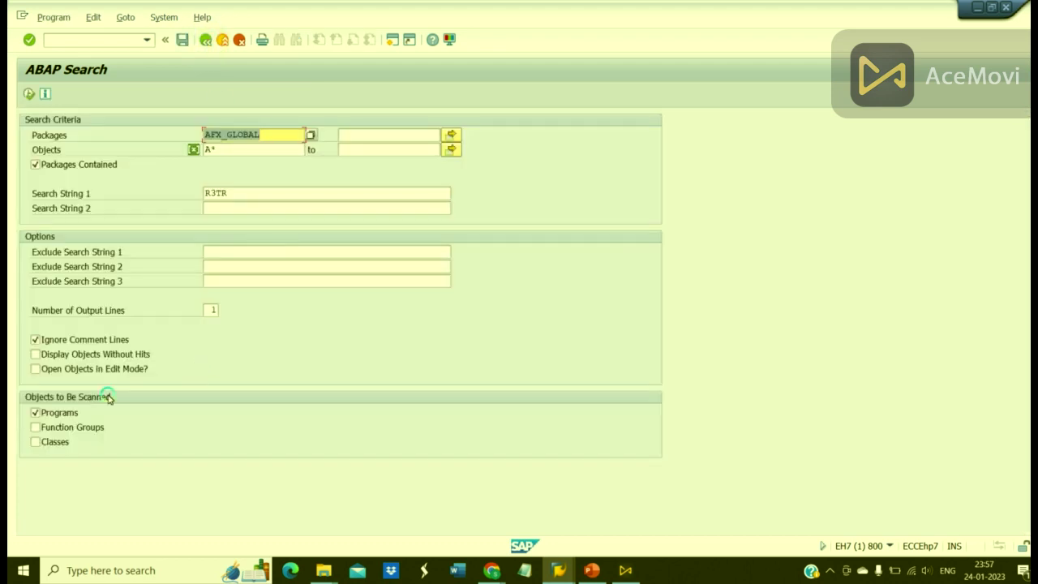
Tick Classes, rerun the R3TR search for eight hits, and go back to the criteria
left_click(52, 445)
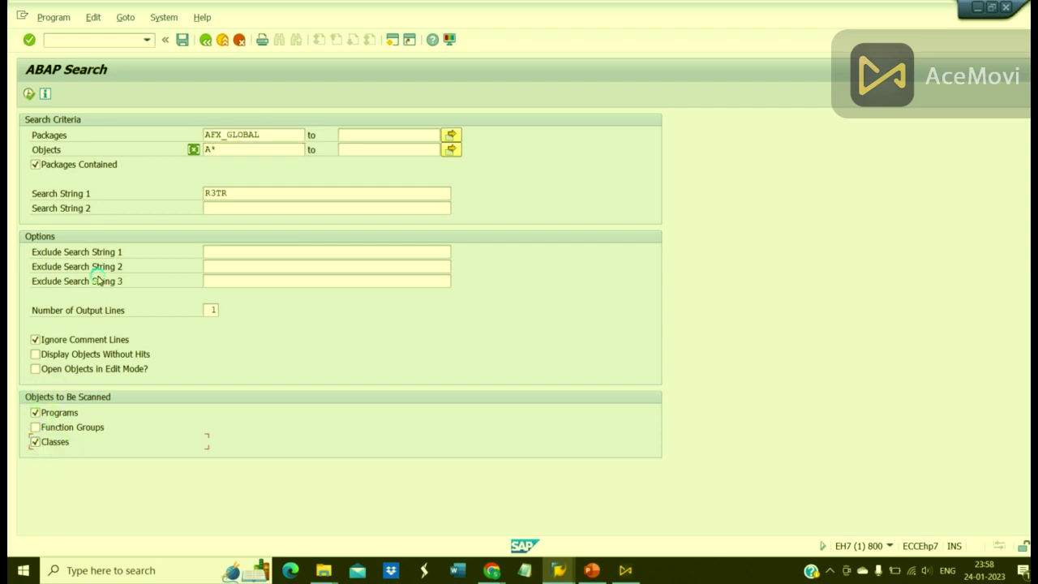
left_click(29, 96)
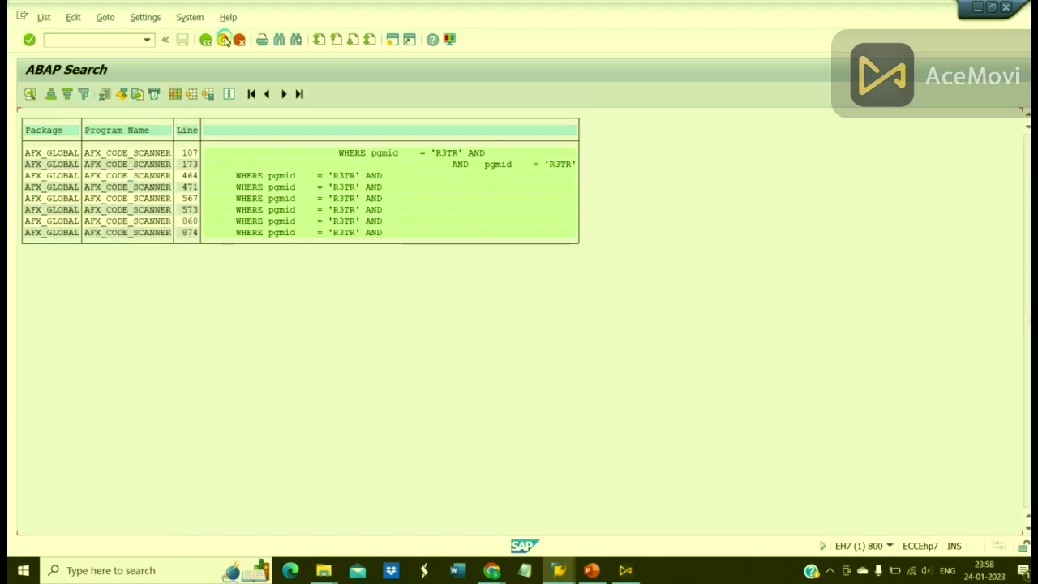
left_click(205, 41)
Open the Class Builder with /oSE24 in a new session
left_click(86, 41)
type("/")
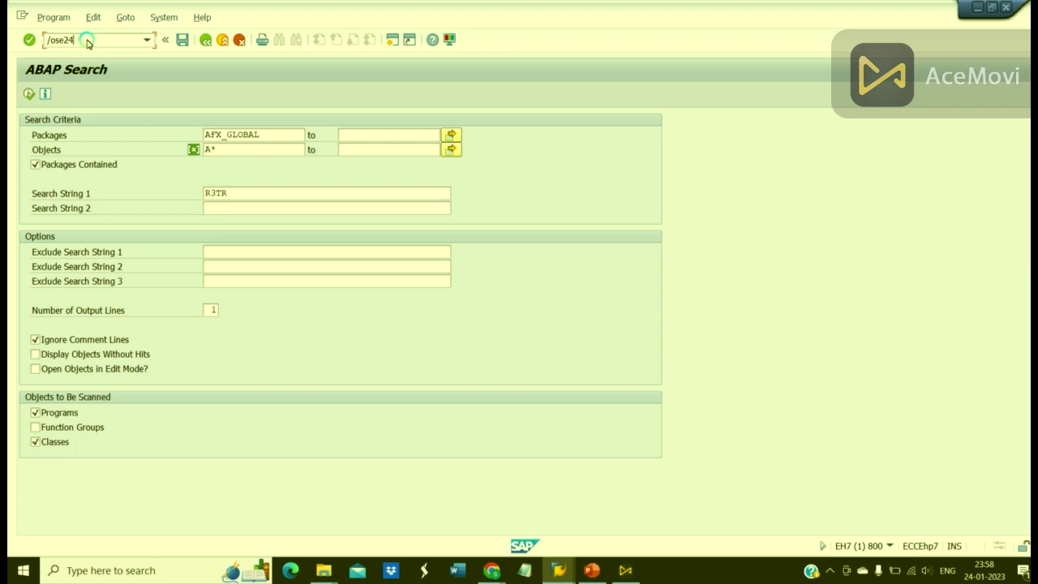
type("ose24")
key("Return")
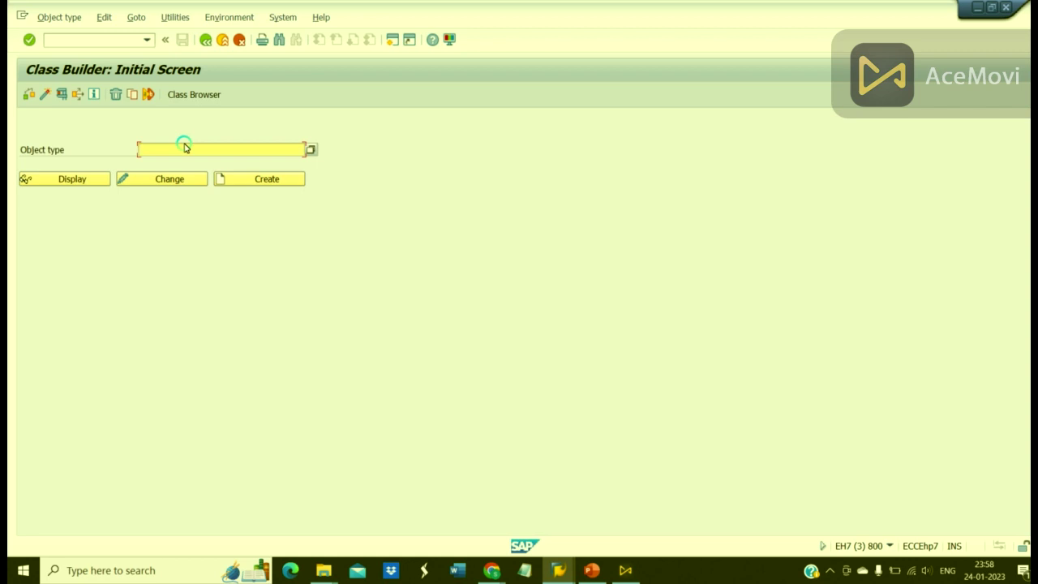
Look up classes matching CL*CHAR*UTILITIES* and display CL_ABAP_CHAR_UTILITIES
type("CB")
key("BackSpace")
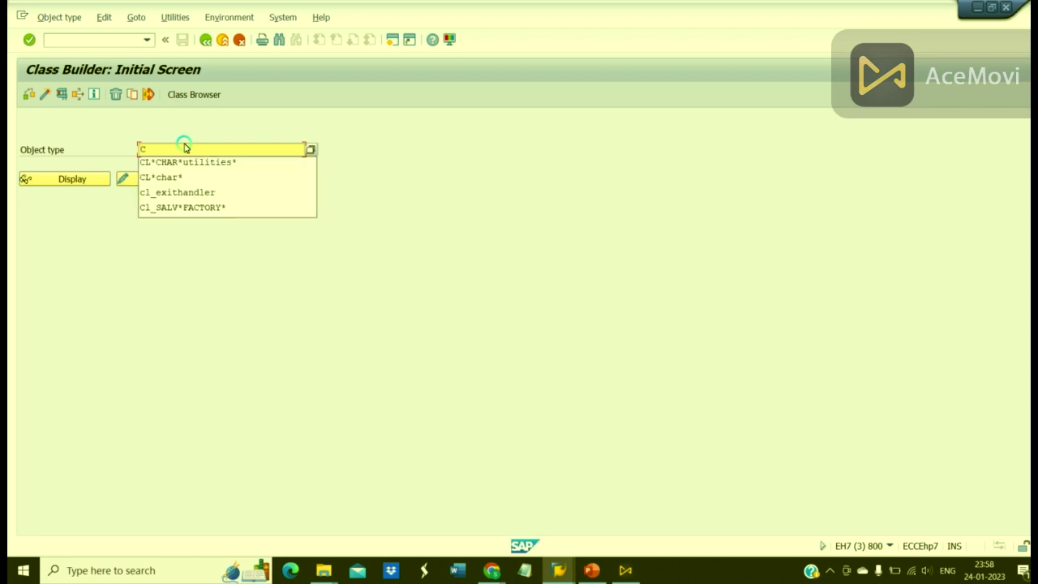
left_click(191, 167)
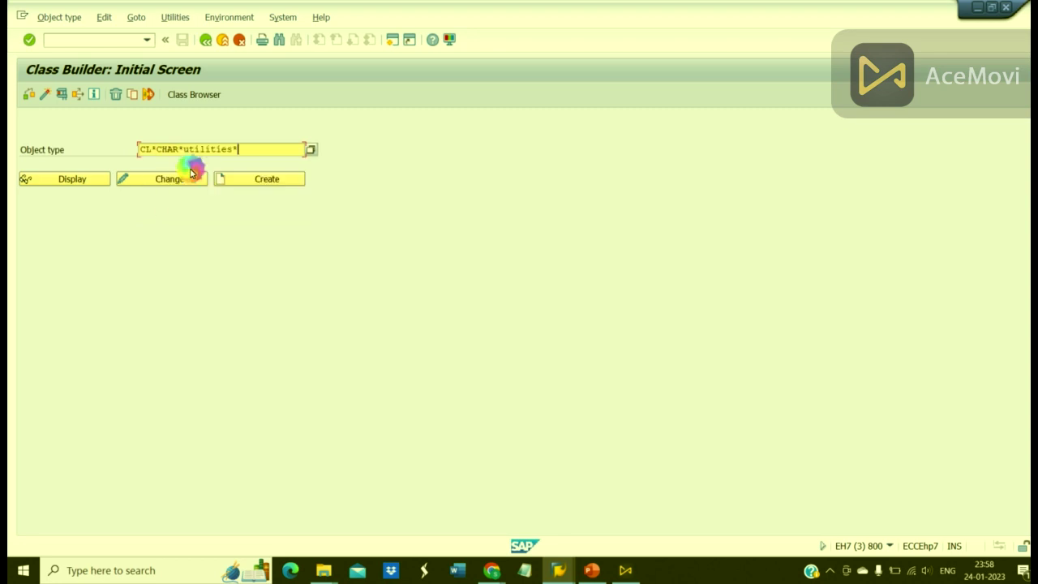
left_click(311, 149)
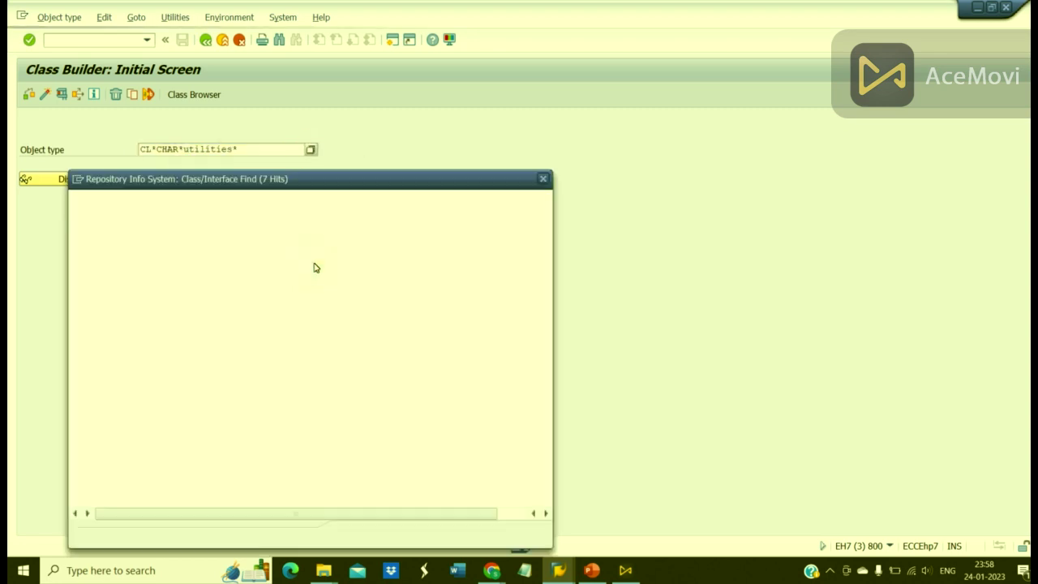
double_click(171, 236)
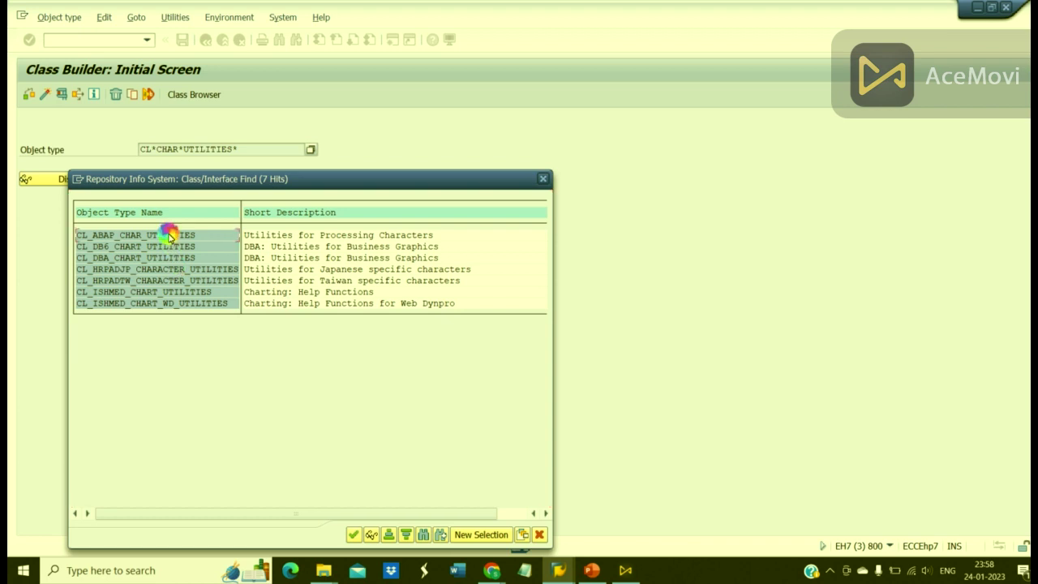
left_click(83, 186)
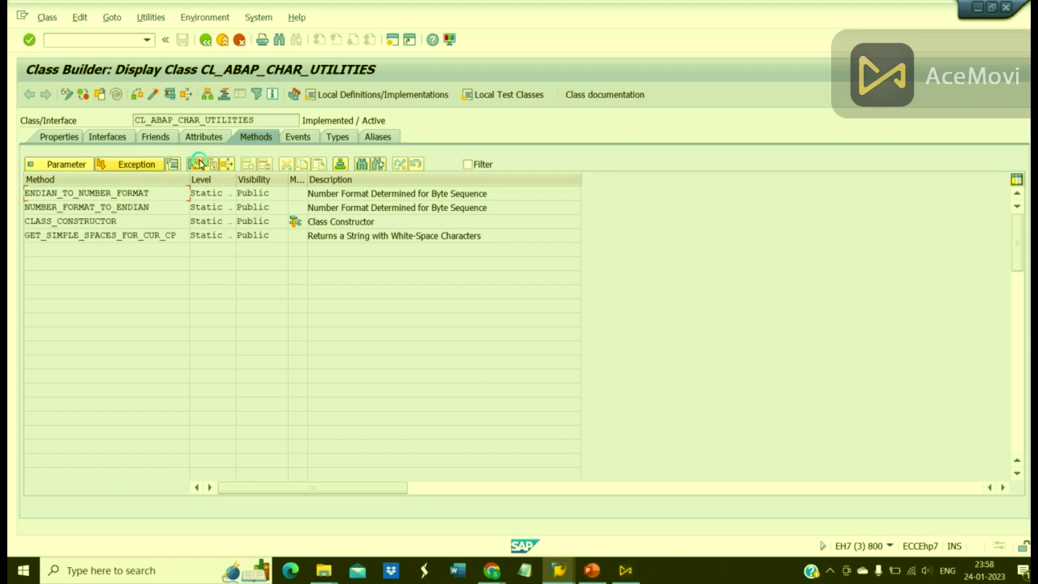
Review the NUMBER_FORMAT_TO_ENDIAN method source, marking the NUMBER_FORMAT literal on line 10
left_click(121, 197)
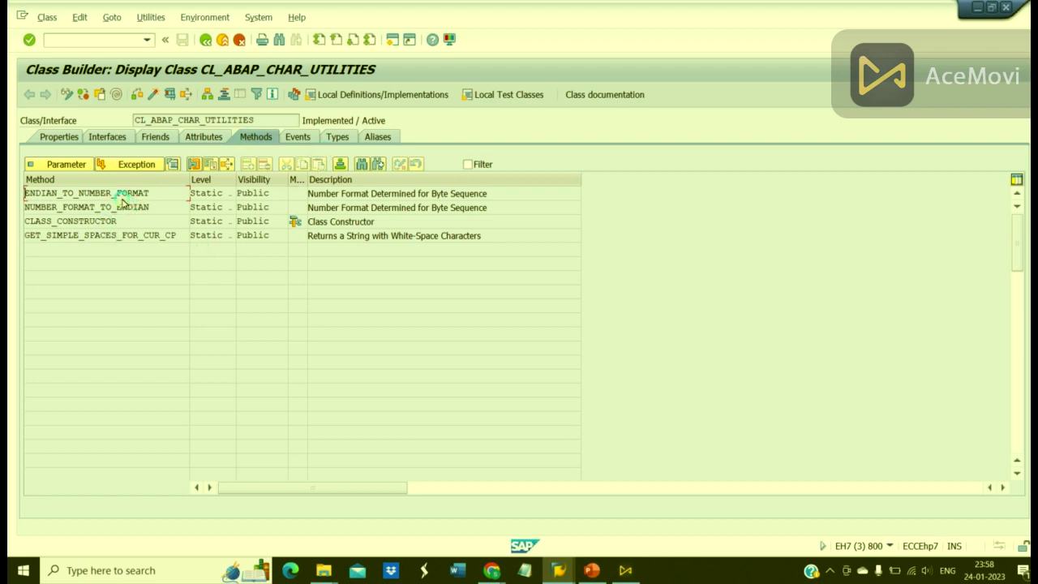
double_click(120, 209)
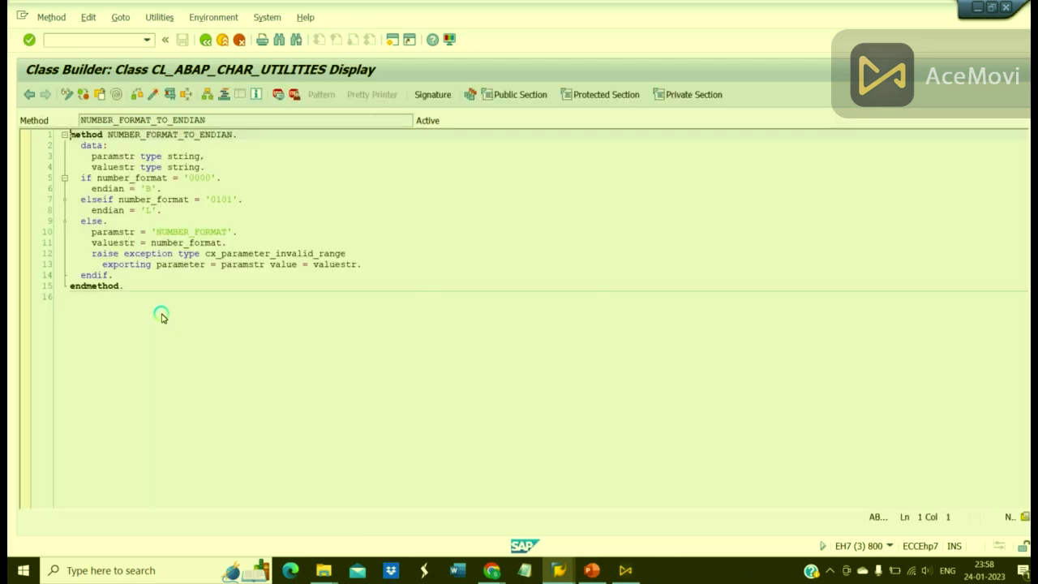
left_click(228, 233)
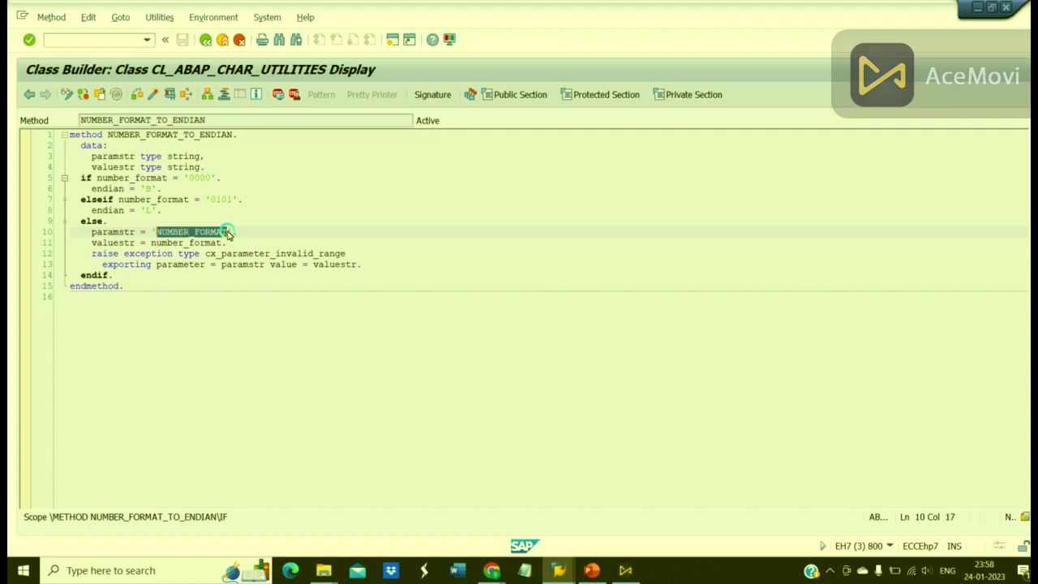
left_click(336, 197)
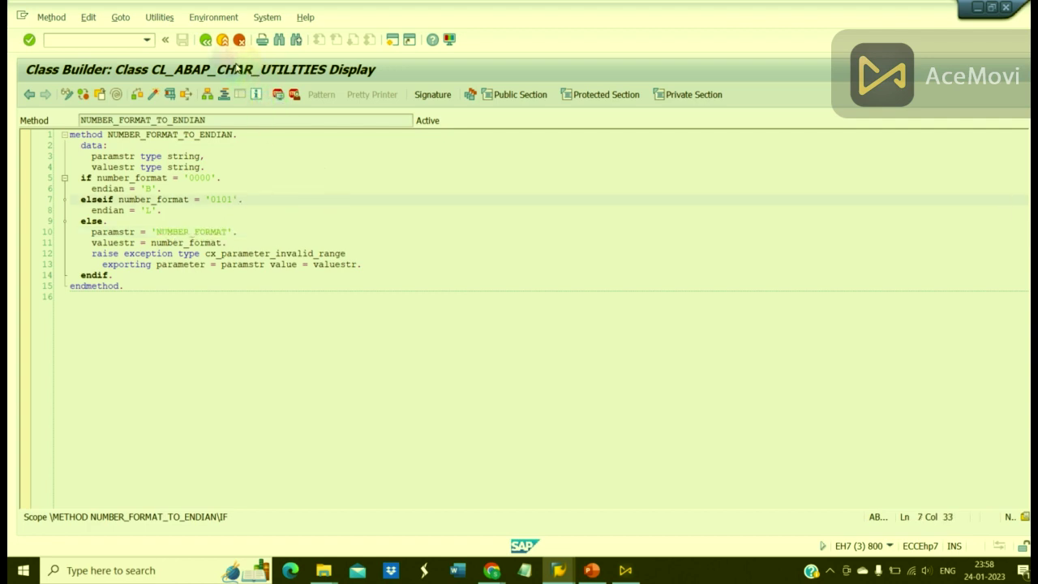
Show the CL_ABAP_CHAR_UTILITIES properties and select its package SABP_CONVERT
left_click(206, 39)
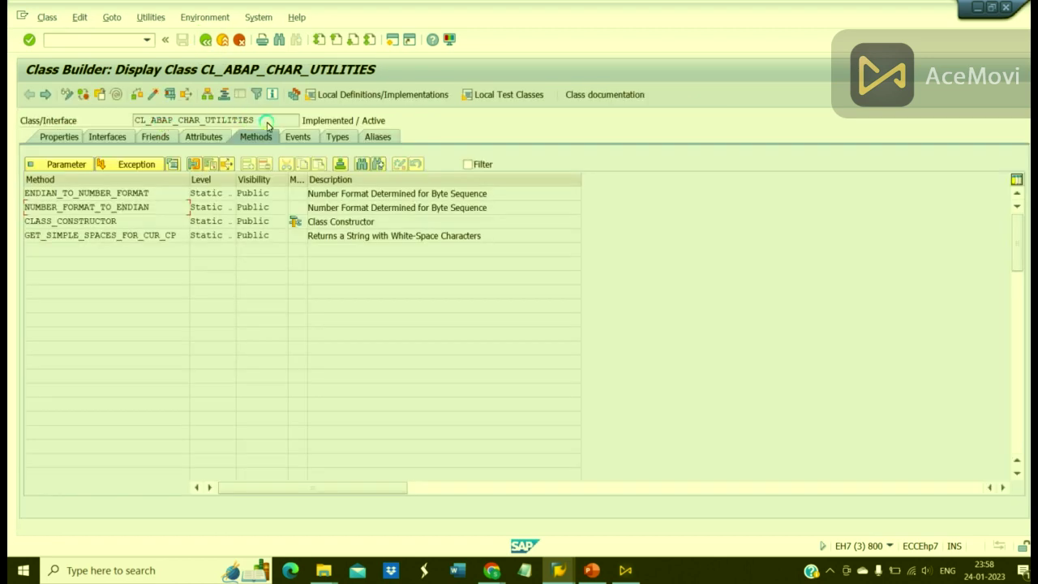
key("shift+Left")
key("shift+Left")
key("shift+Left")
key("shift+Left")
key("shift+Left")
key("shift+Left")
key("shift+Left")
key("shift+Left")
key("shift+Left")
key("shift+Left")
key("shift+Left")
key("shift+Left")
key("shift+Left")
key("shift+Left")
key("shift+Left")
key("shift+Left")
key("shift+Left")
key("shift+Left")
key("shift+Left")
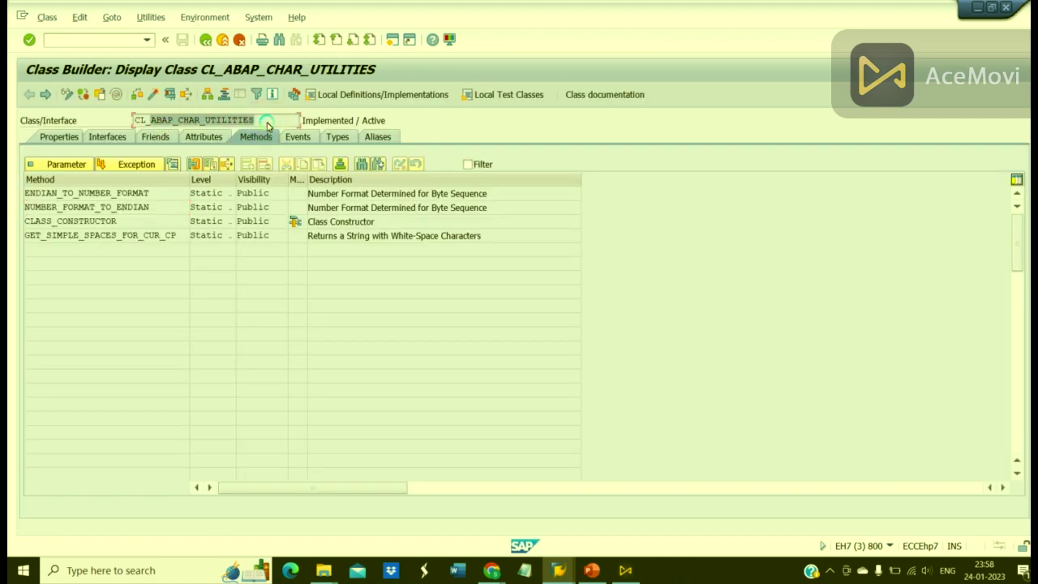
left_click(63, 136)
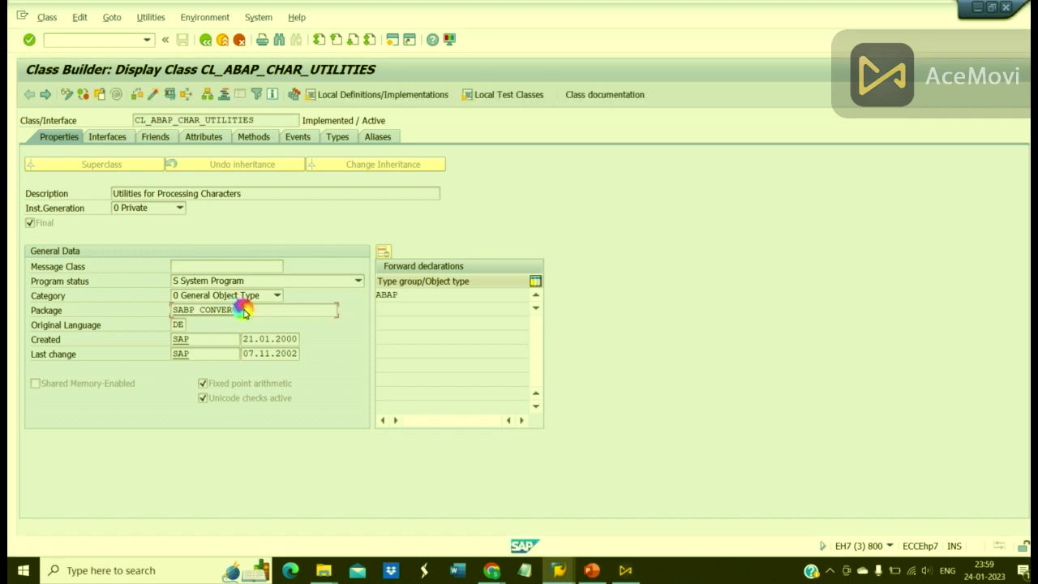
left_click_drag(244, 312, 167, 312)
key("ctrl+c")
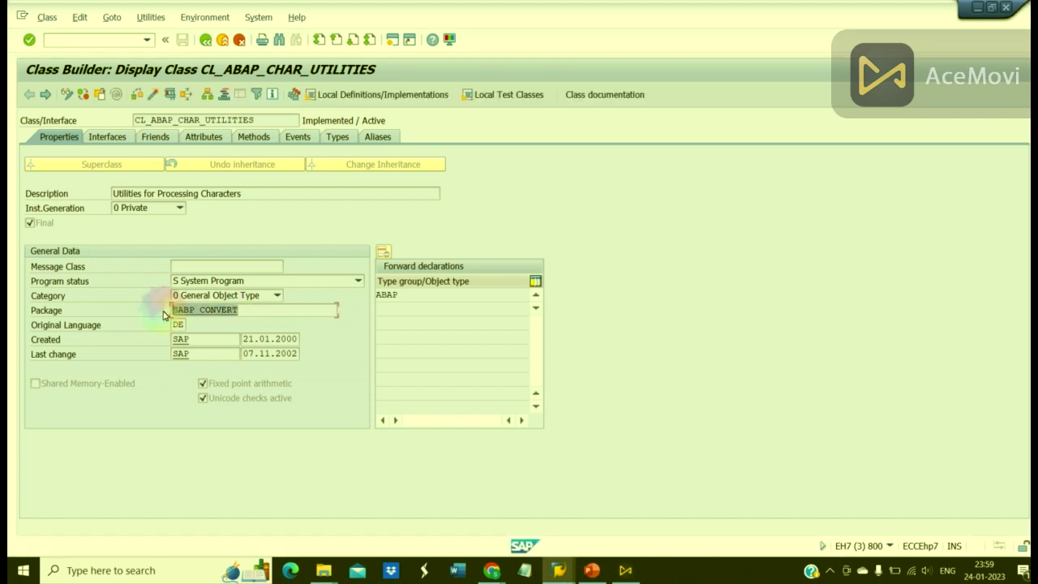
Paste SABP_CONVERT into the ABAP Search Packages criterion
left_click(163, 314)
key("alt+Tab")
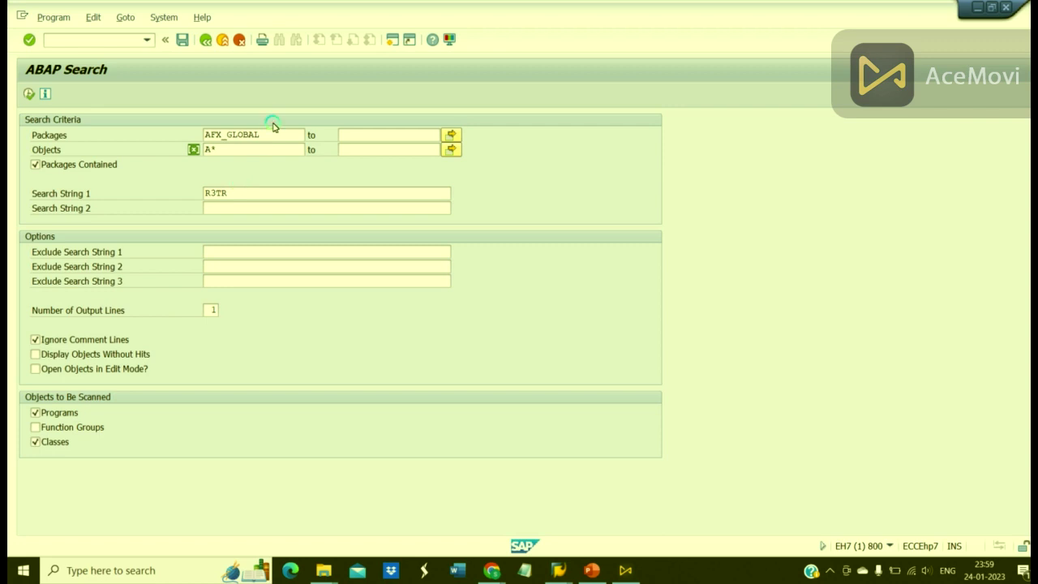
left_click(280, 135)
key("shift+Home")
key("ctrl+v")
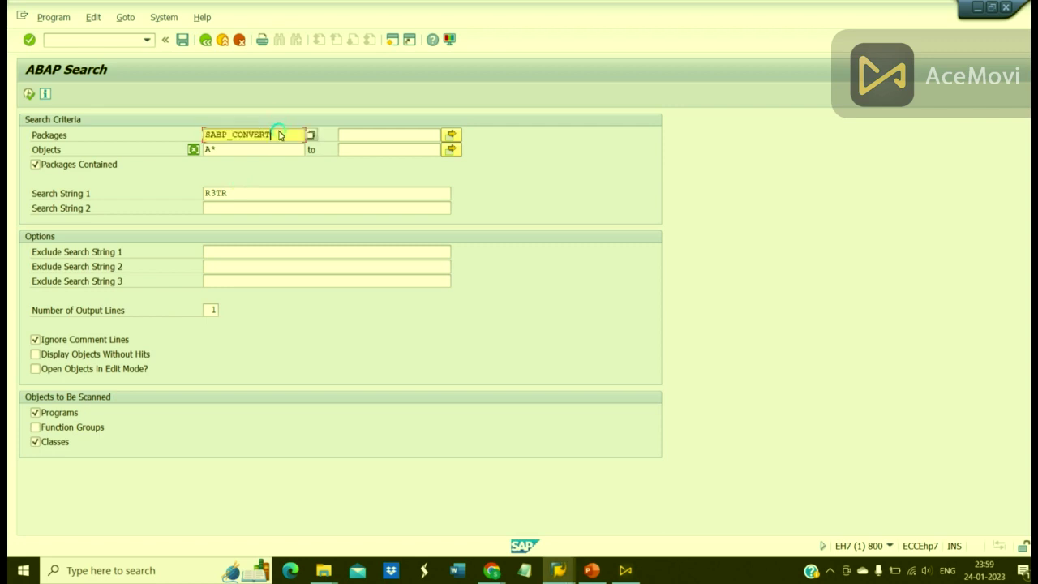
Set Objects to Cl*, stop scanning programs, and replace Search String 1 R3TR with number_format
left_click(228, 150)
key("BackSpace")
key("BackSpace")
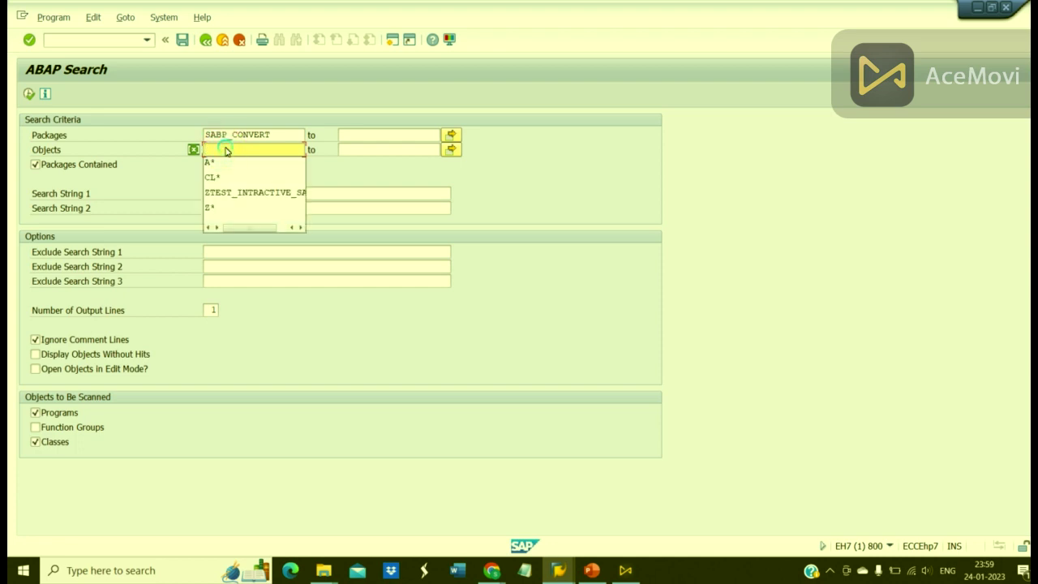
type("Cl*")
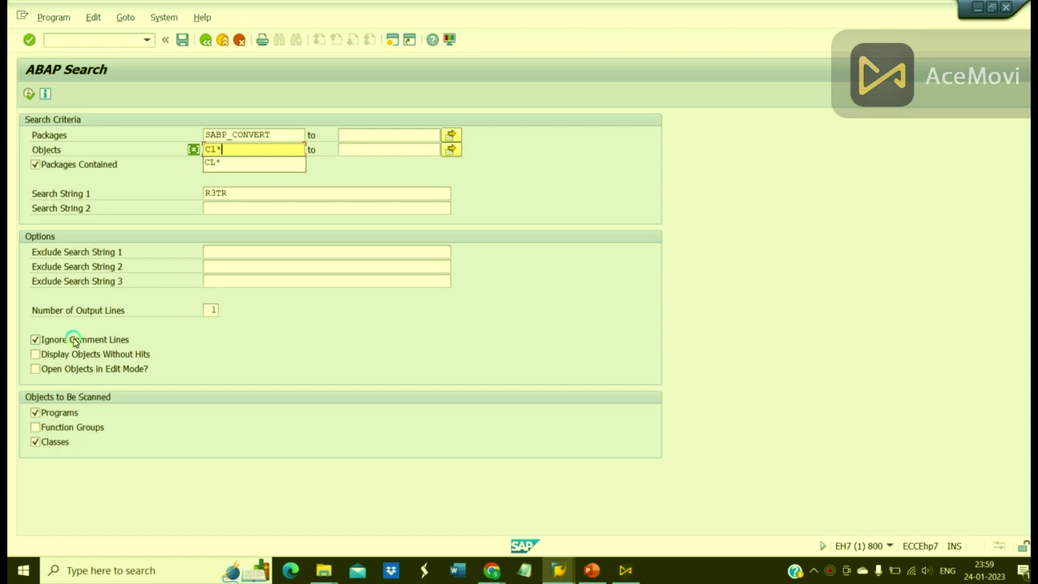
left_click(36, 413)
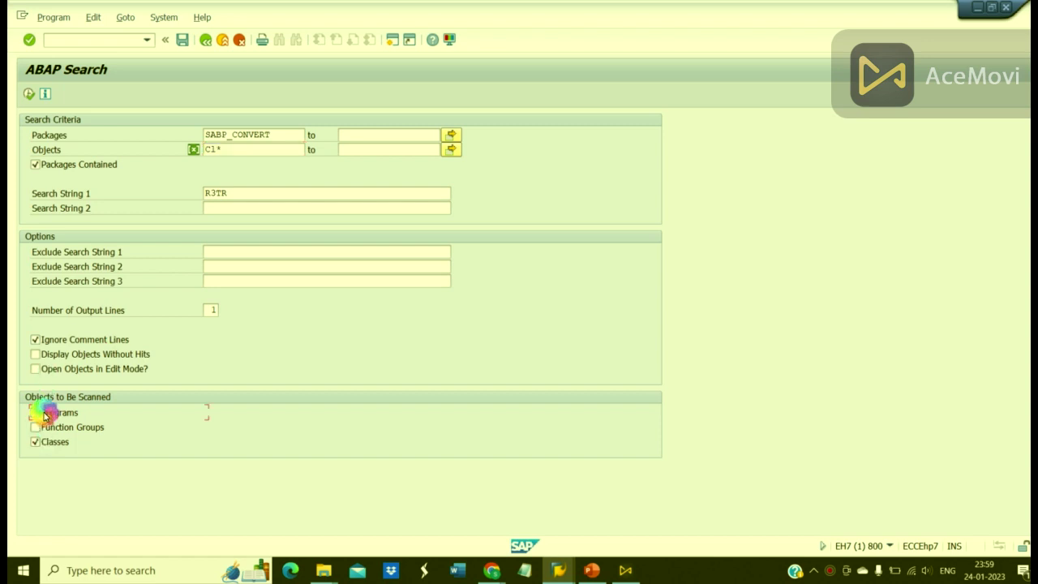
left_click(22, 405)
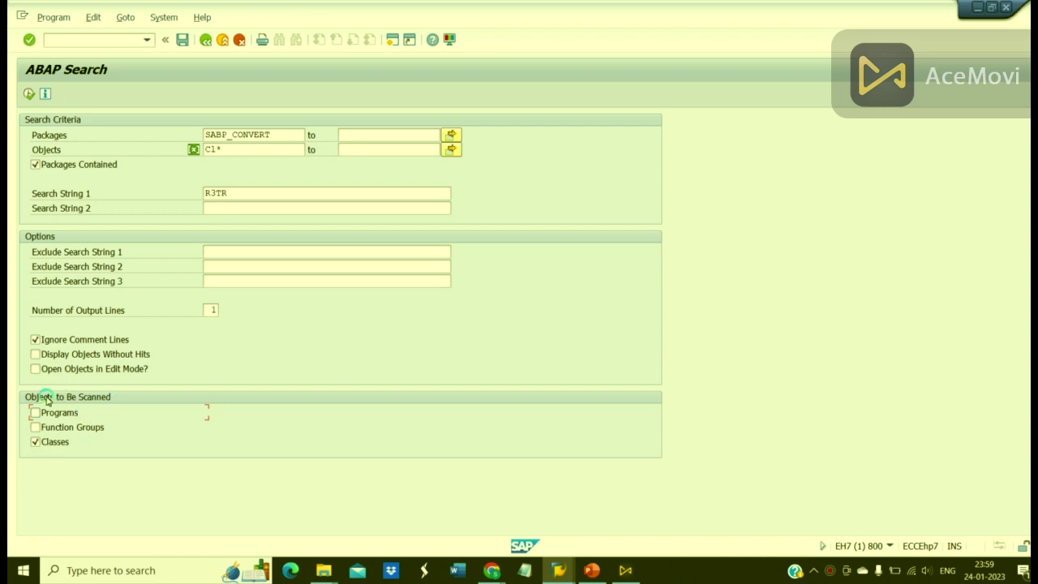
left_click(92, 415)
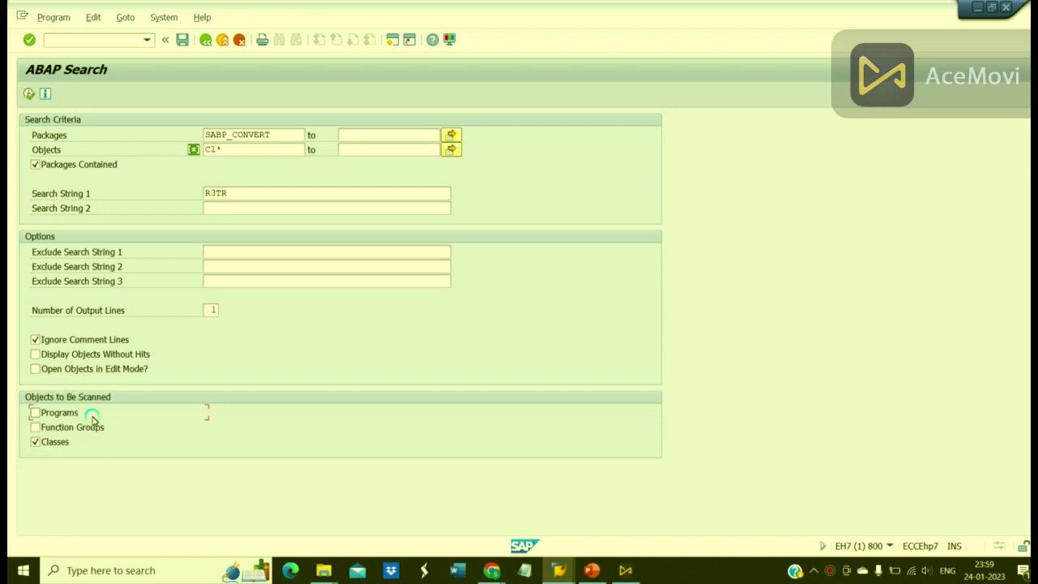
left_click(225, 188)
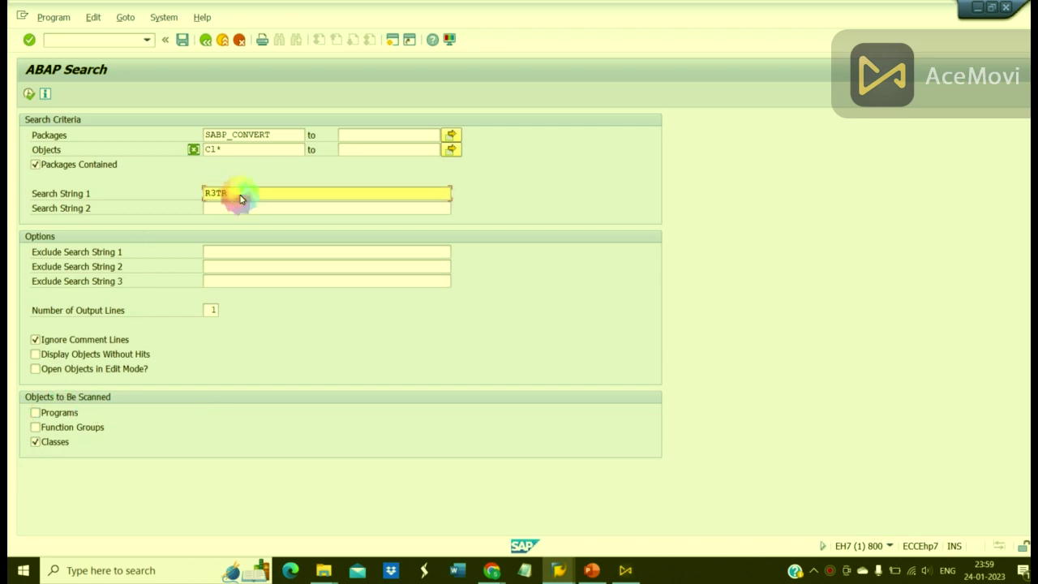
key("BackSpace")
key("BackSpace")
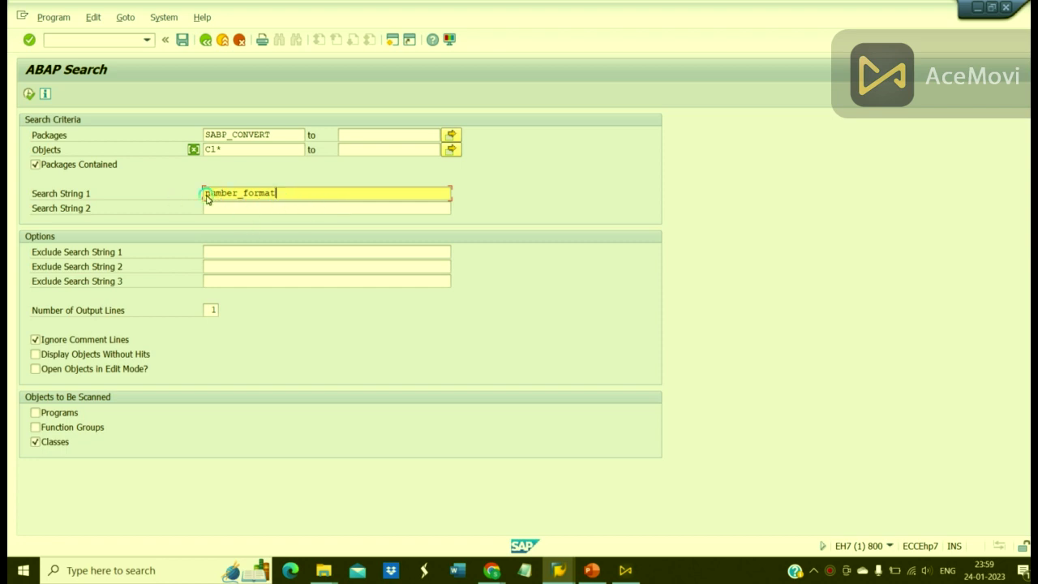
Execute the search and view the twelve number_format hits in CL_ABAP_CHAR_UTILITIES
left_click(30, 95)
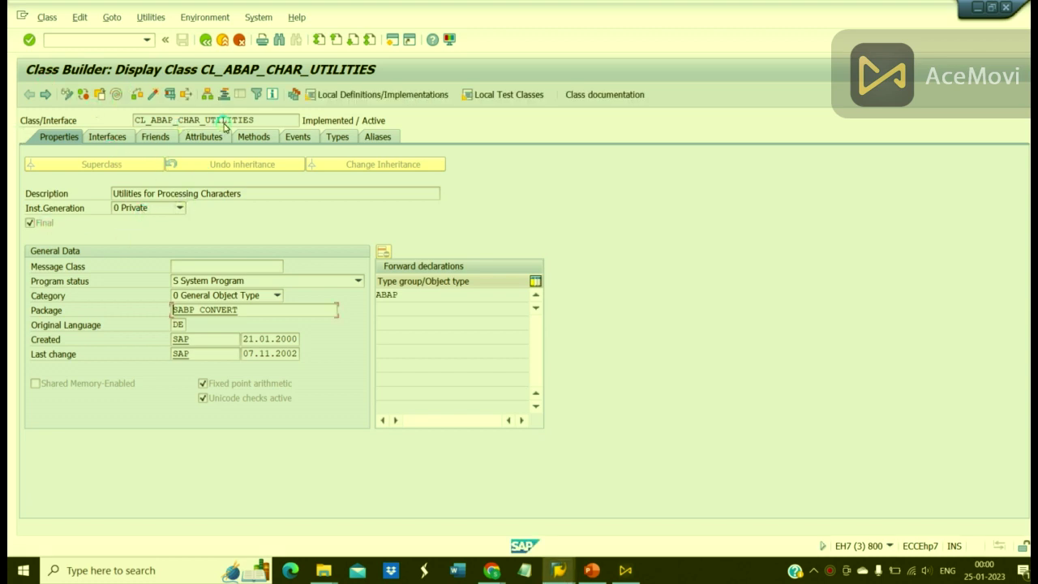
key("alt+Tab")
key("alt+Tab")
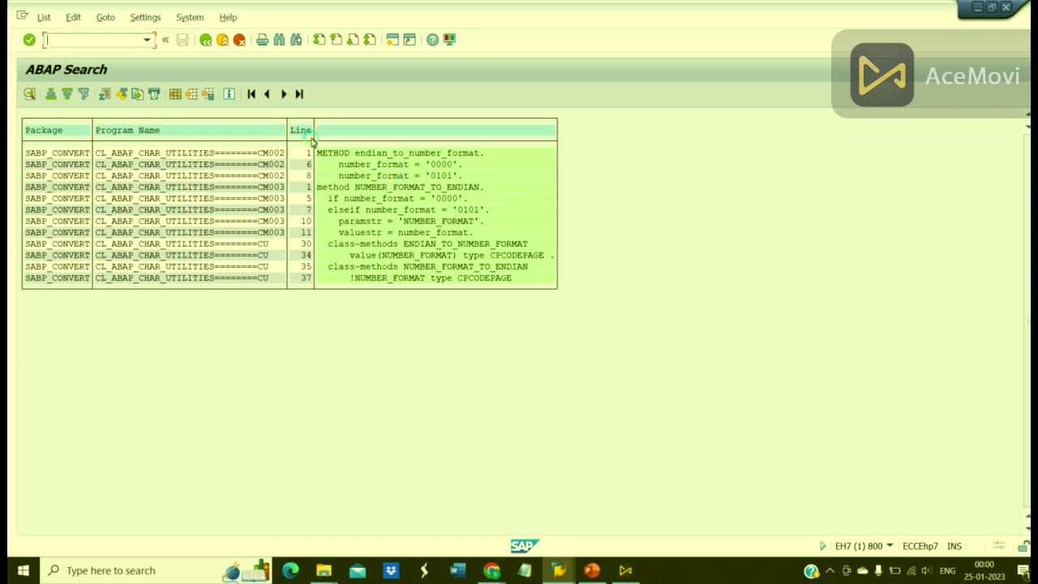
Go back to the criteria, uncheck Classes, check Function Groups, and review exclusion and output-line fields
left_click(208, 40)
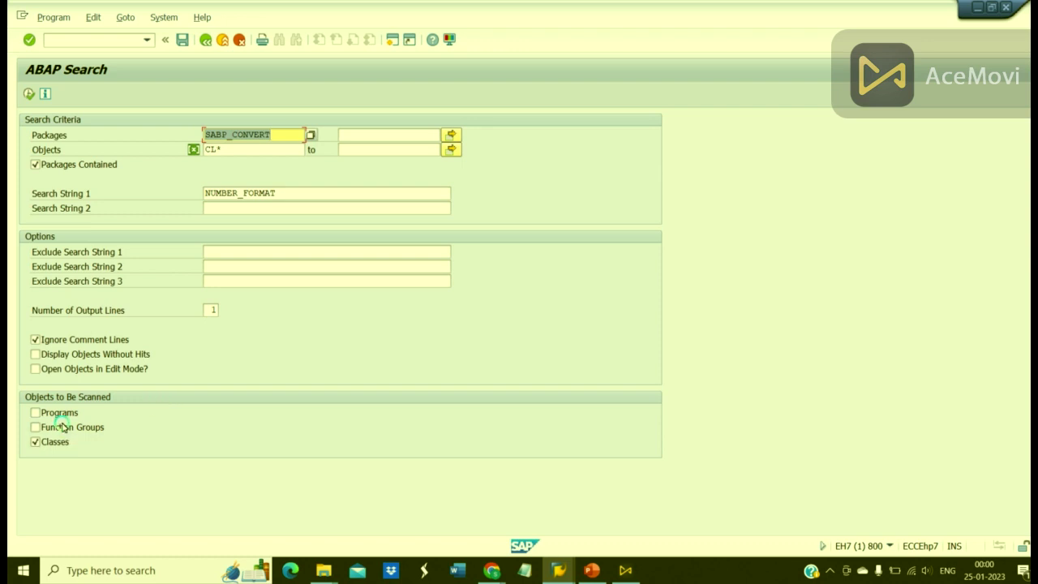
left_click(35, 440)
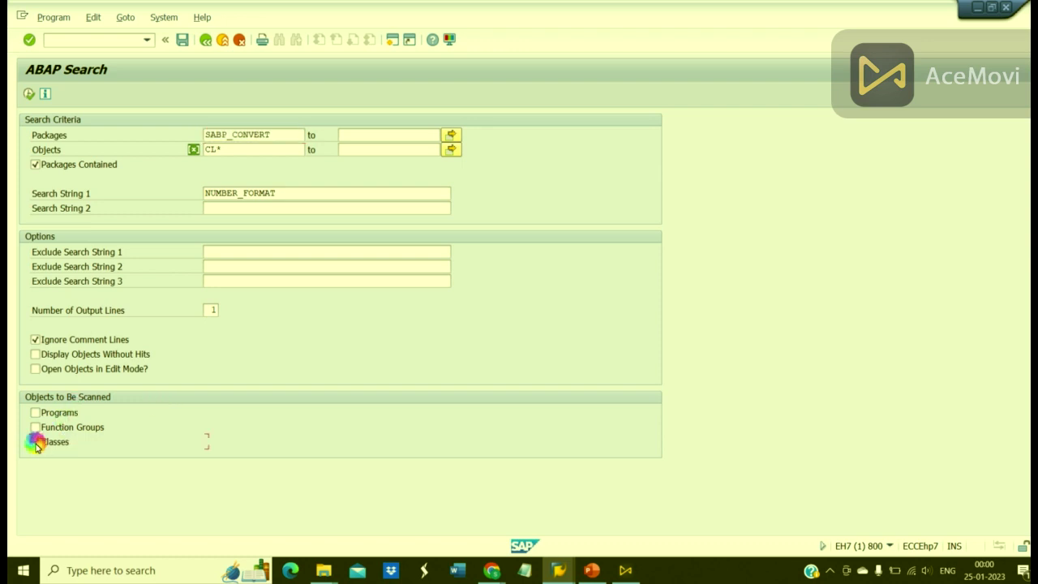
left_click(36, 427)
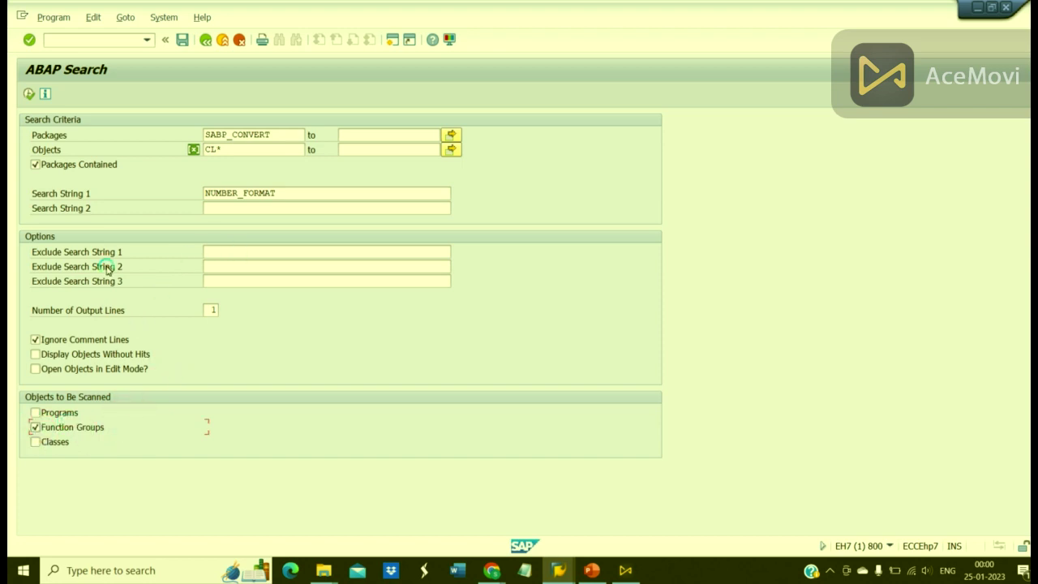
left_click(242, 253)
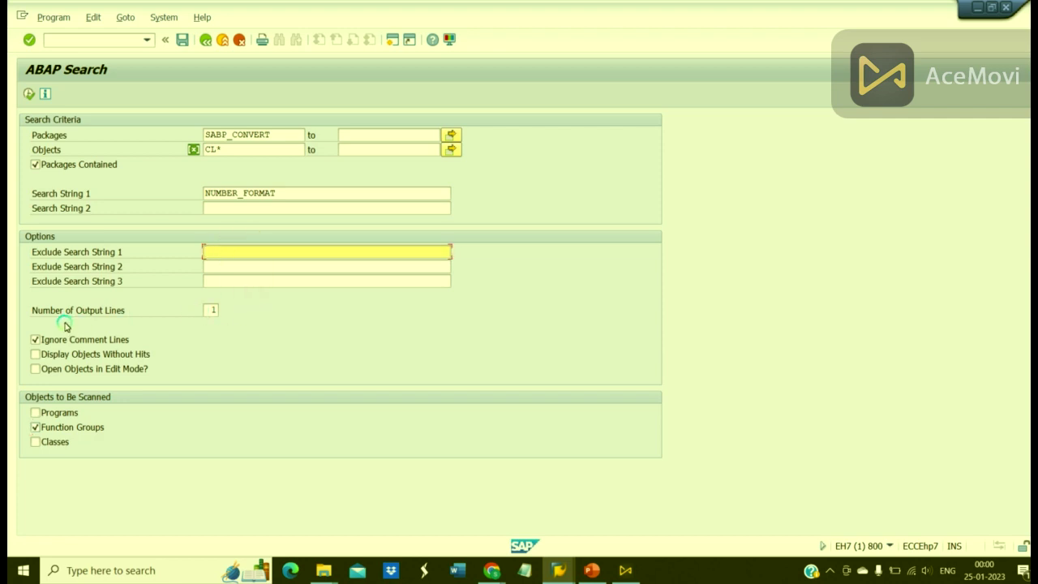
left_click(213, 311)
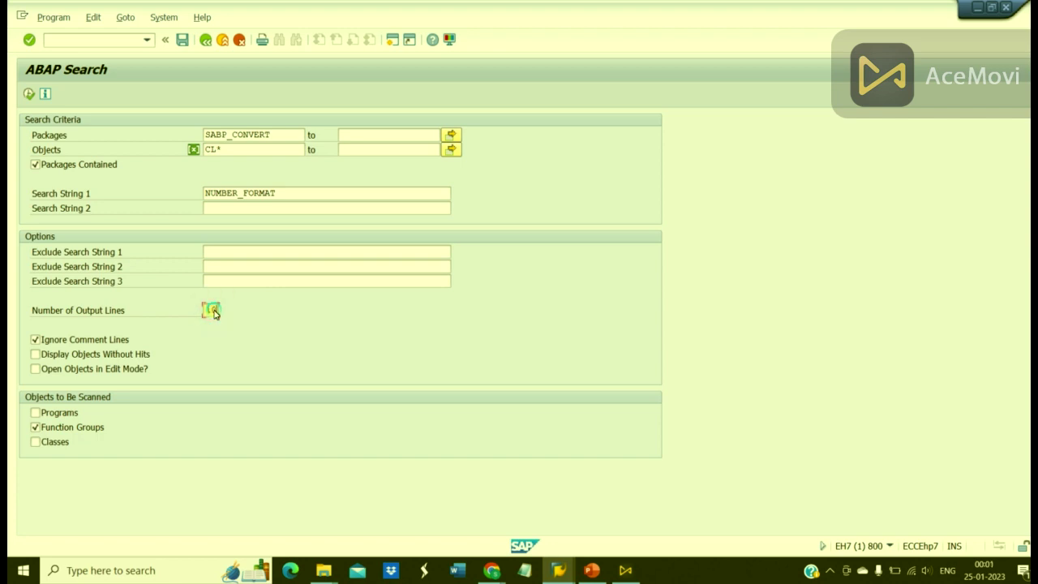
Toggle the Function Groups and Classes checkboxes under Objects to Be Scanned
left_click(44, 431)
left_click(38, 442)
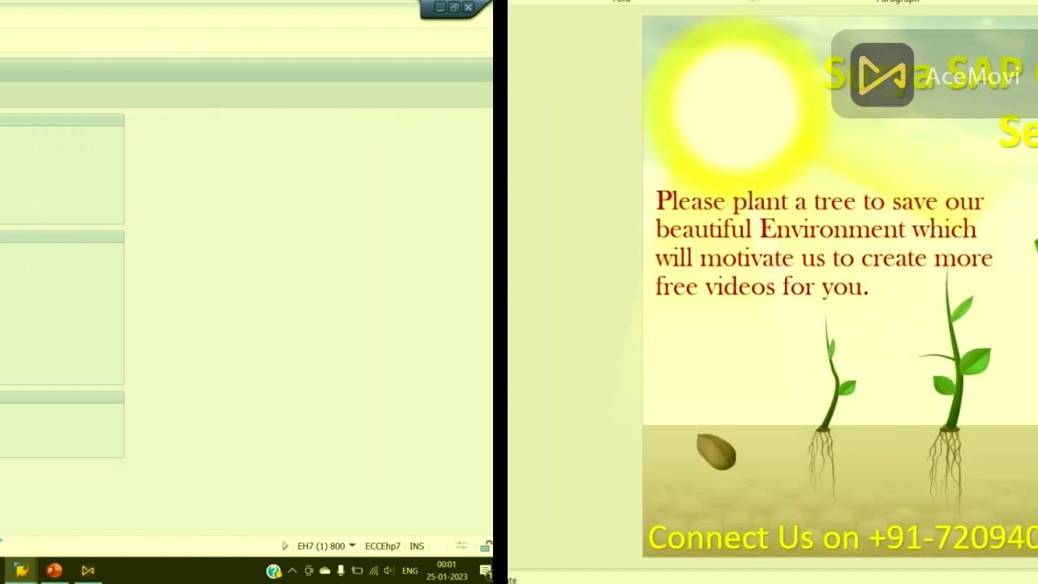